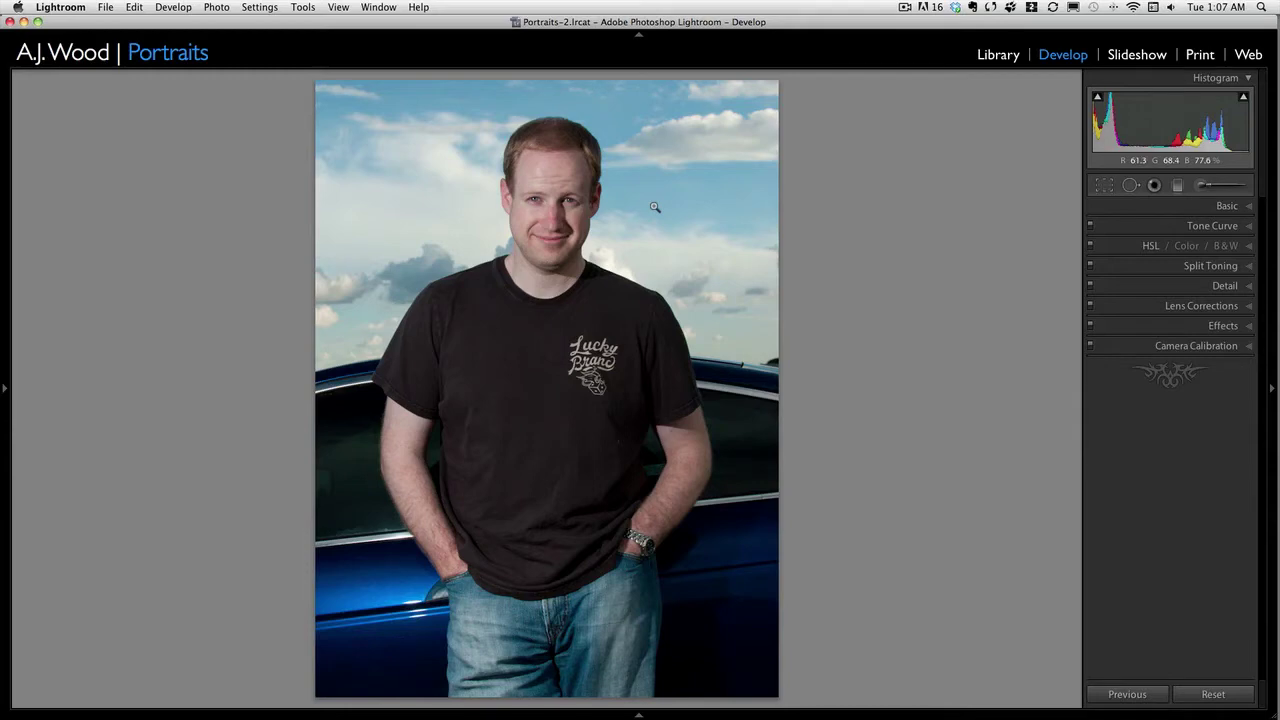
Zoom to 1:1 on the face and select the Spot Removal tool in Heal mode.
{"action": "left_click", "coordinate": [551, 193]}
{"action": "left_click_drag", "start_coordinate": [554, 194], "coordinate": [557, 266]}
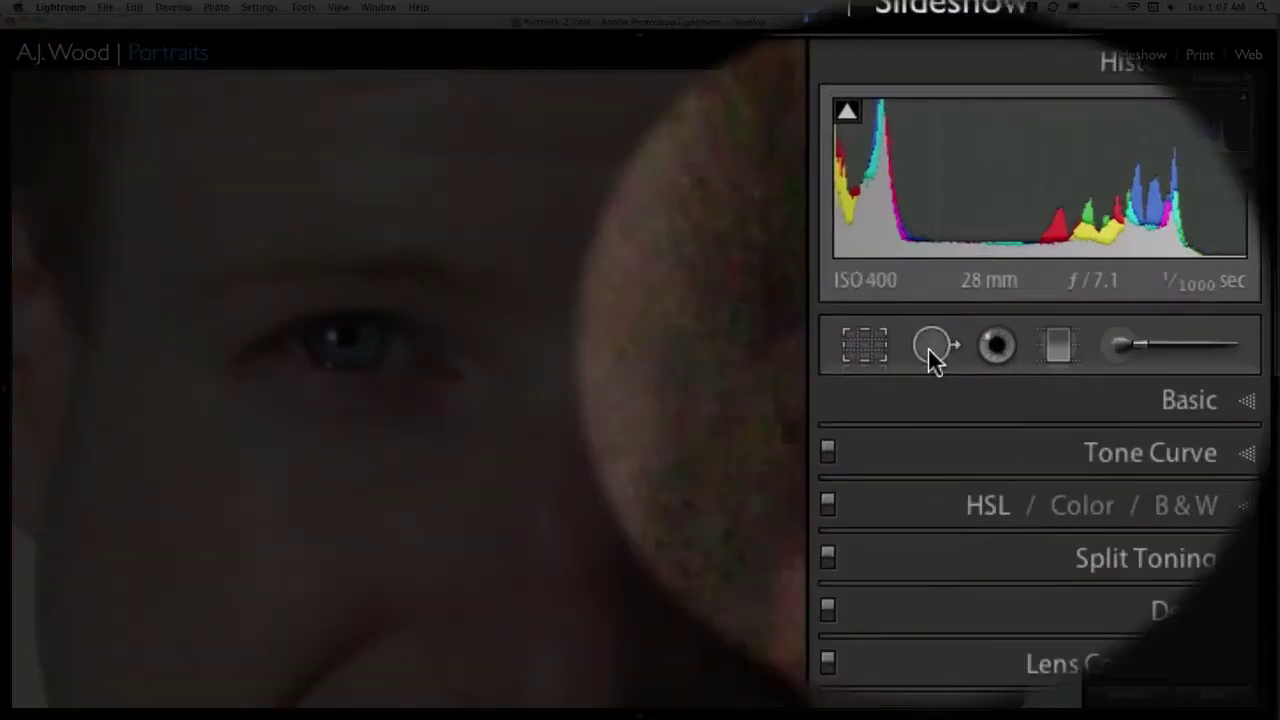
{"action": "left_click", "coordinate": [929, 347]}
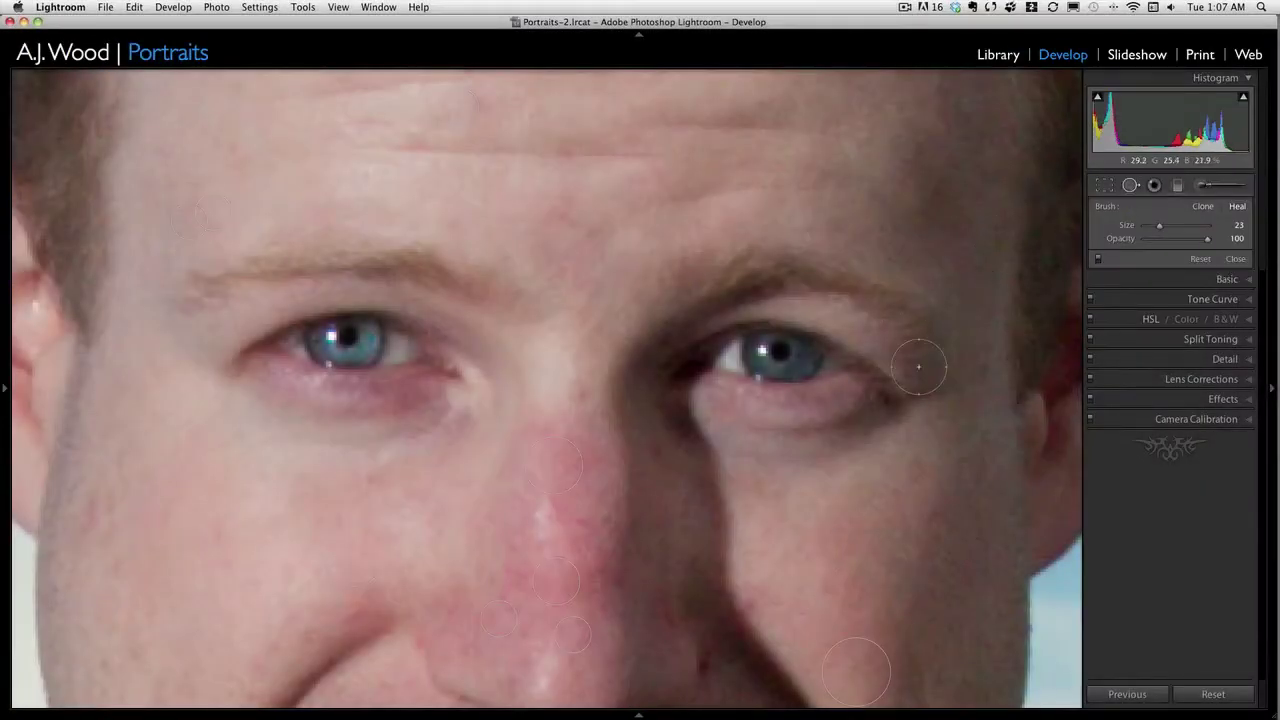
Heal blemishes on the lower right cheek, nose and left cheek, then select the upper-nose spot.
{"action": "left_click", "coordinate": [848, 648]}
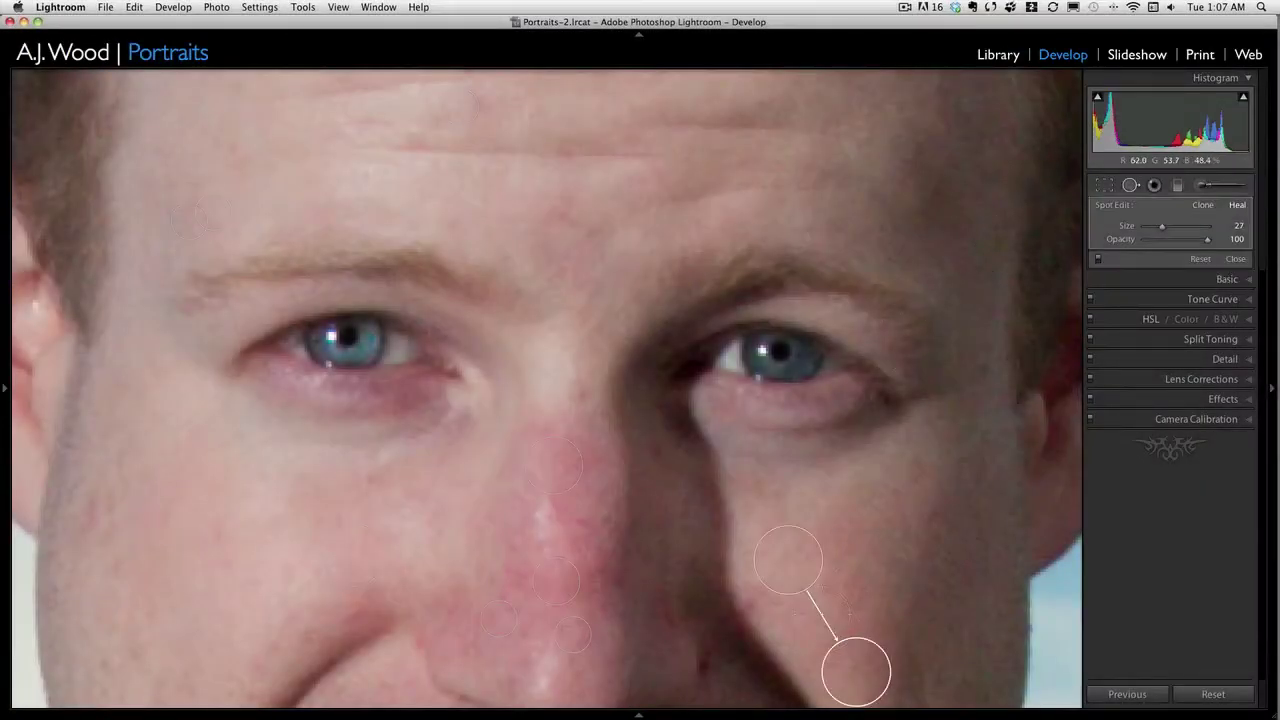
{"action": "scroll", "coordinate": [623, 614], "scroll_direction": "down", "scroll_amount": 4}
{"action": "left_click", "coordinate": [573, 631]}
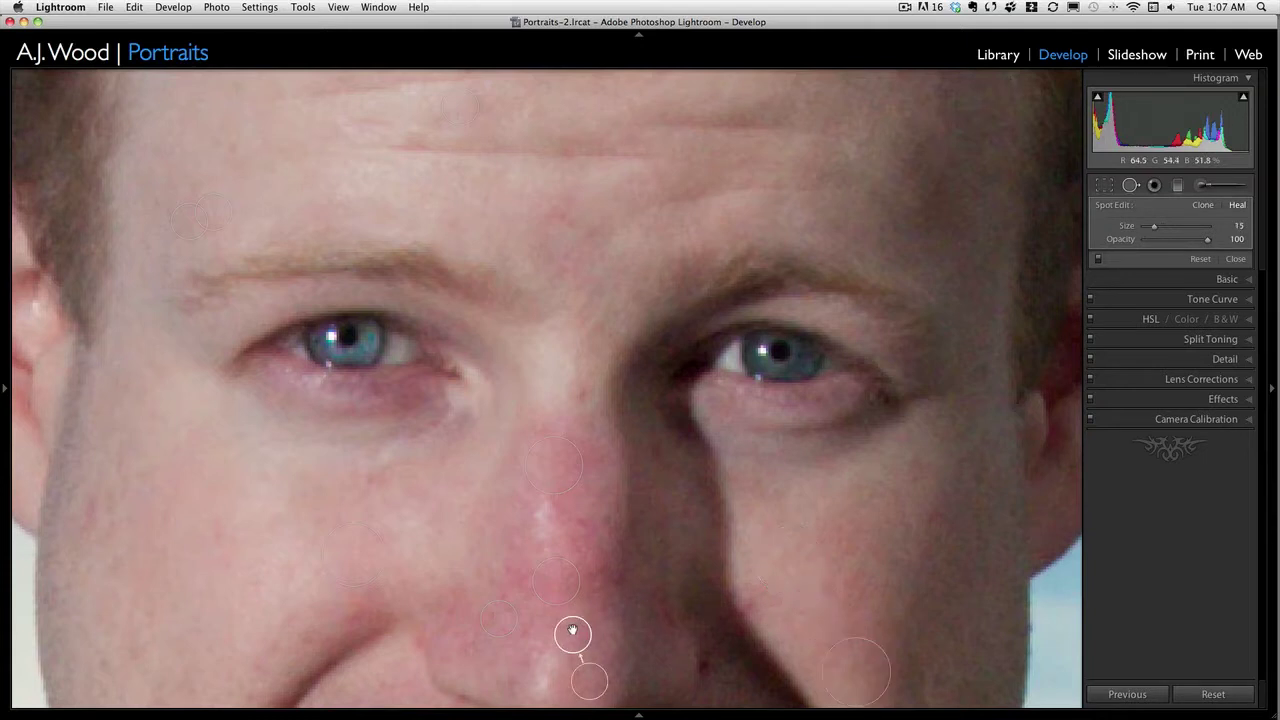
{"action": "scroll", "coordinate": [572, 633], "scroll_direction": "up", "scroll_amount": 2}
{"action": "left_click", "coordinate": [556, 581]}
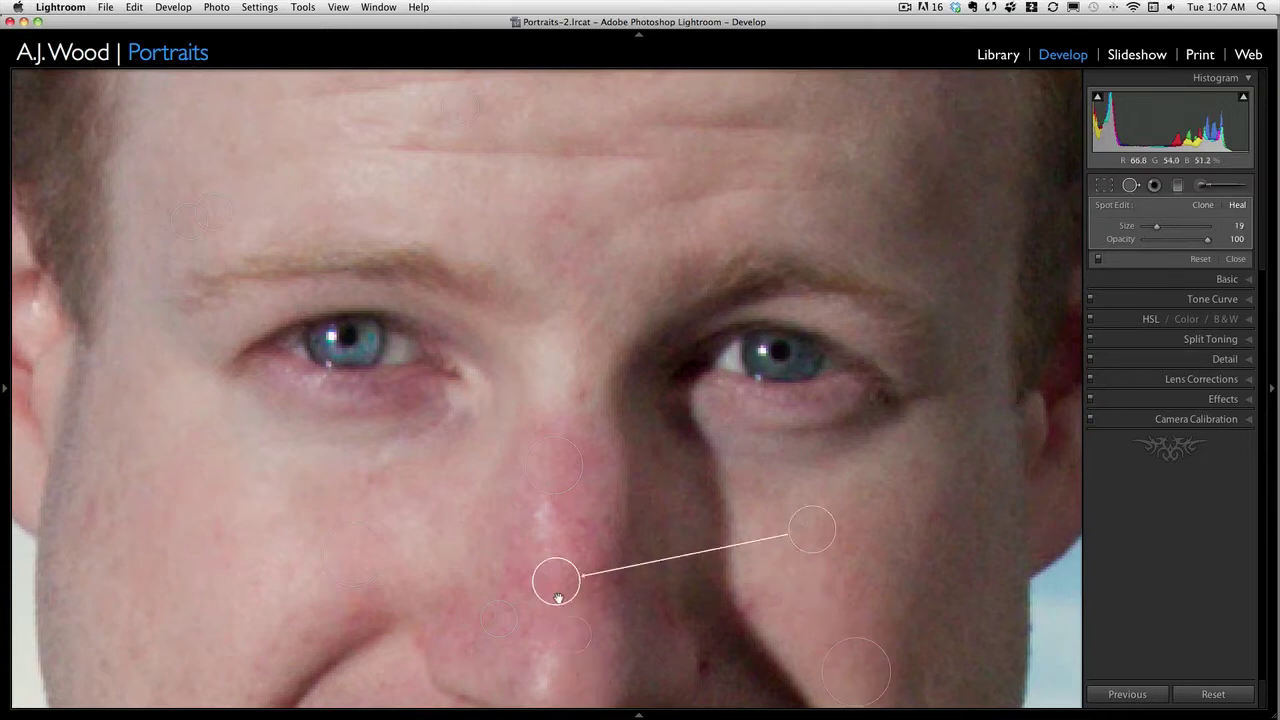
{"action": "scroll", "coordinate": [486, 614], "scroll_direction": "down", "scroll_amount": 2}
{"action": "scroll", "coordinate": [486, 614], "scroll_direction": "up", "scroll_amount": 4}
{"action": "left_click", "coordinate": [344, 552]}
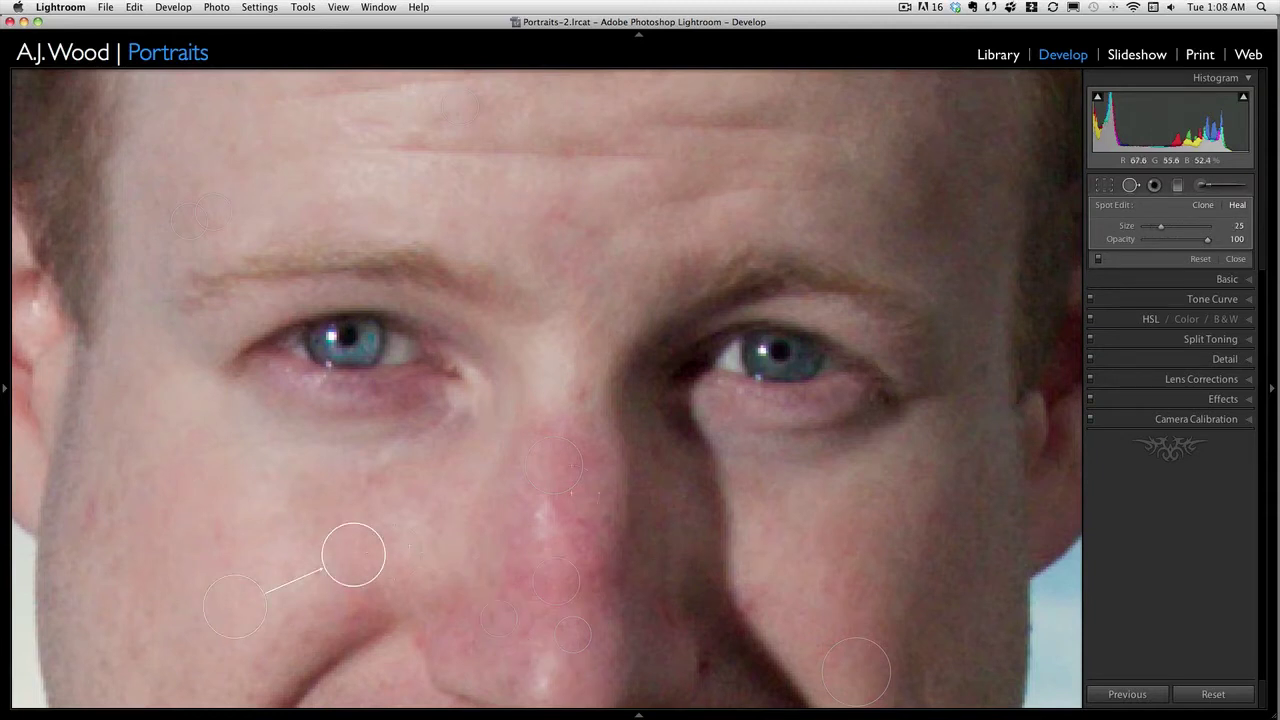
{"action": "left_click", "coordinate": [561, 470]}
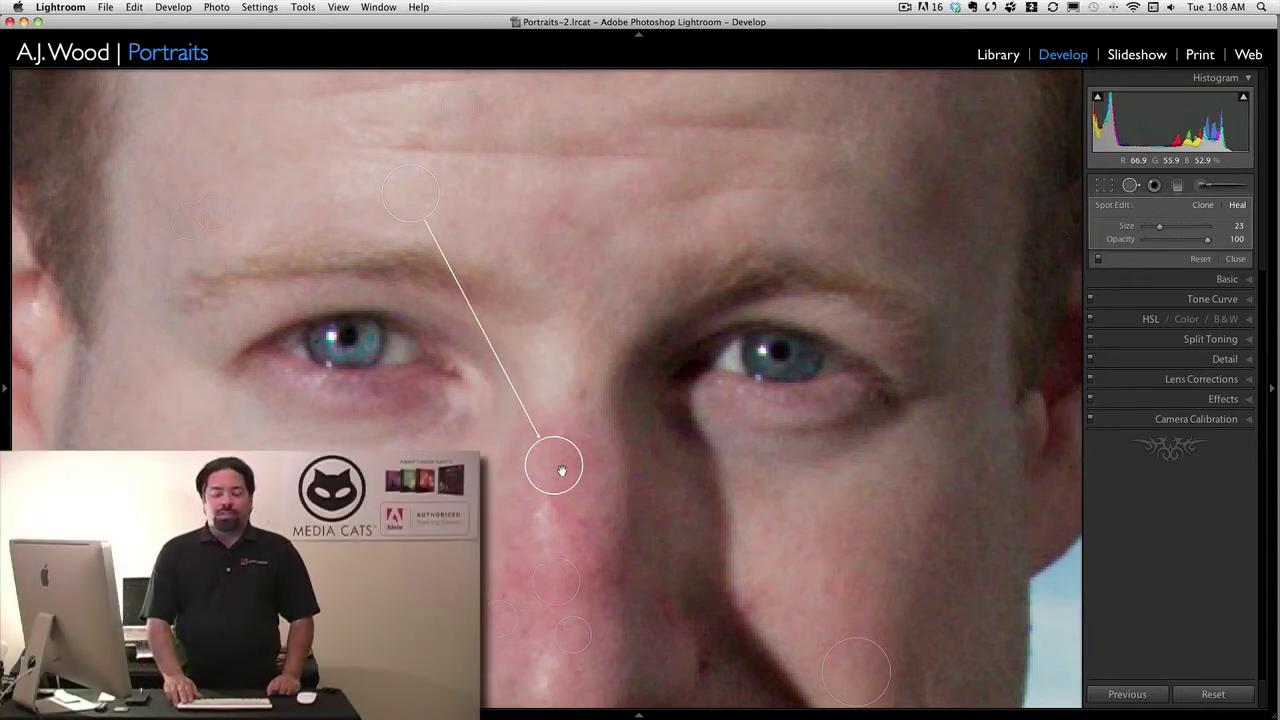
Delete the upper-nose heal spot and re-heal the red spot using forehead skin above the eyebrow.
{"action": "key", "text": "Delete"}
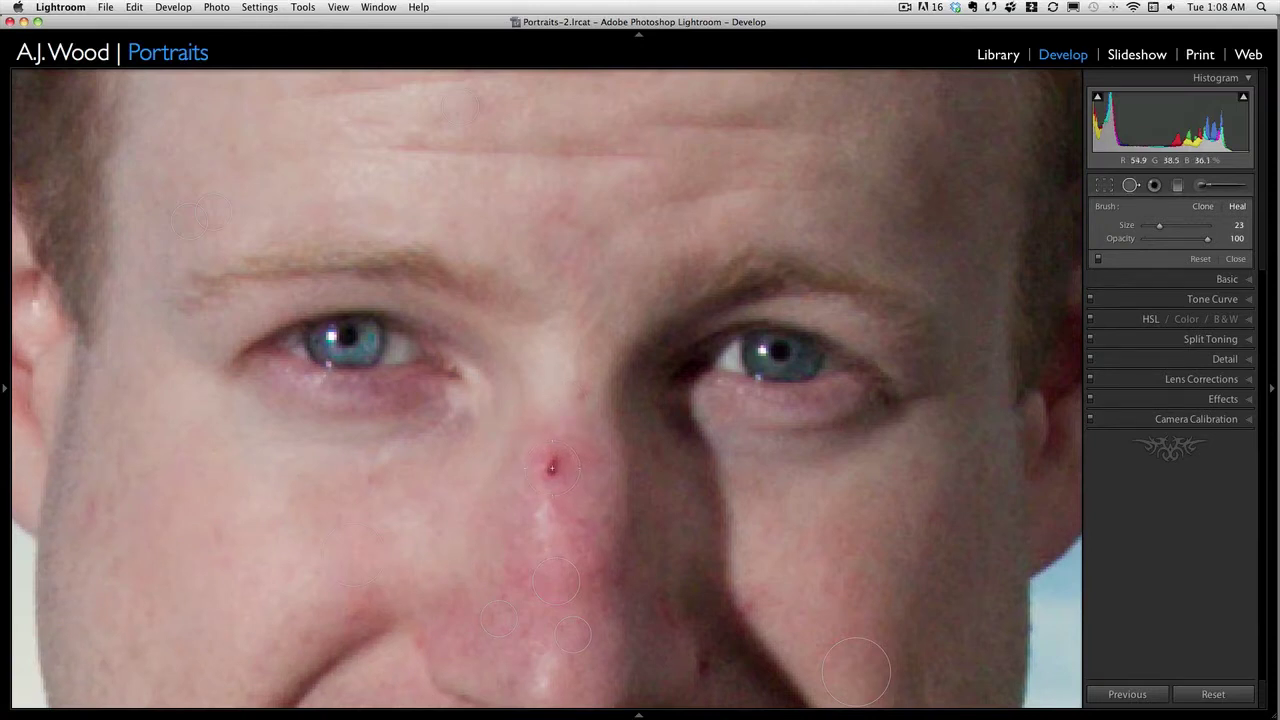
{"action": "mouse_move", "coordinate": [552, 466]}
{"action": "left_mouse_down"}
{"action": "mouse_move", "coordinate": [571, 486]}
{"action": "mouse_move", "coordinate": [589, 474]}
{"action": "mouse_move", "coordinate": [590, 378]}
{"action": "mouse_move", "coordinate": [546, 257]}
{"action": "mouse_move", "coordinate": [393, 187]}
{"action": "mouse_move", "coordinate": [407, 192]}
{"action": "left_mouse_up"}
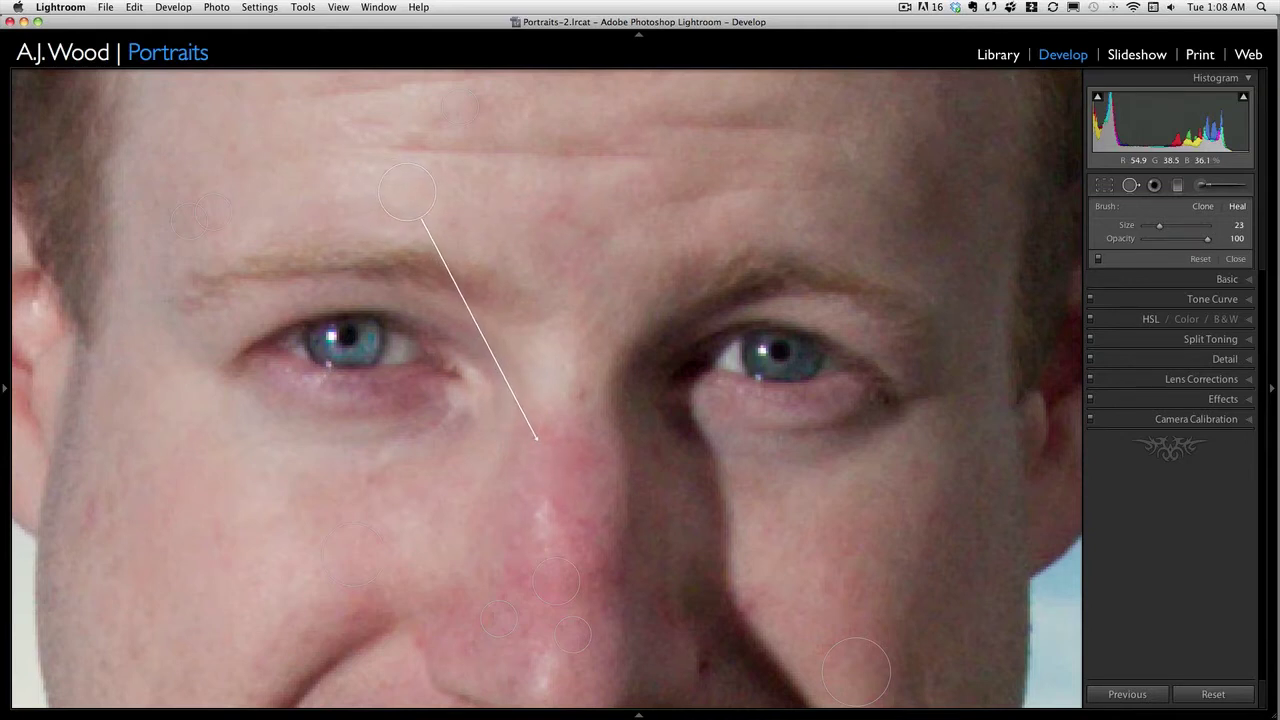
{"action": "left_click_drag", "start_coordinate": [407, 192], "coordinate": [408, 192]}
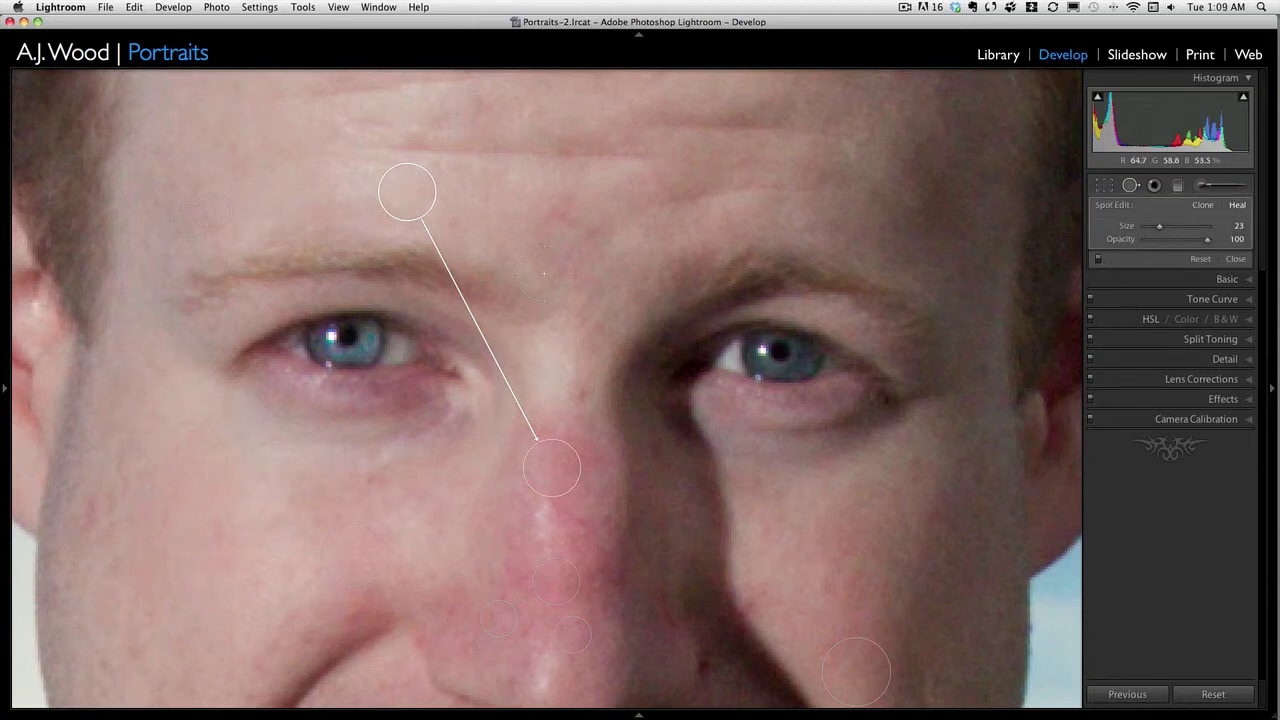
{"action": "left_click", "coordinate": [1130, 185]}
Fit the photo and start a new Adjustment Brush adjustment on the sky with pins hidden.
{"action": "left_click", "coordinate": [608, 363]}
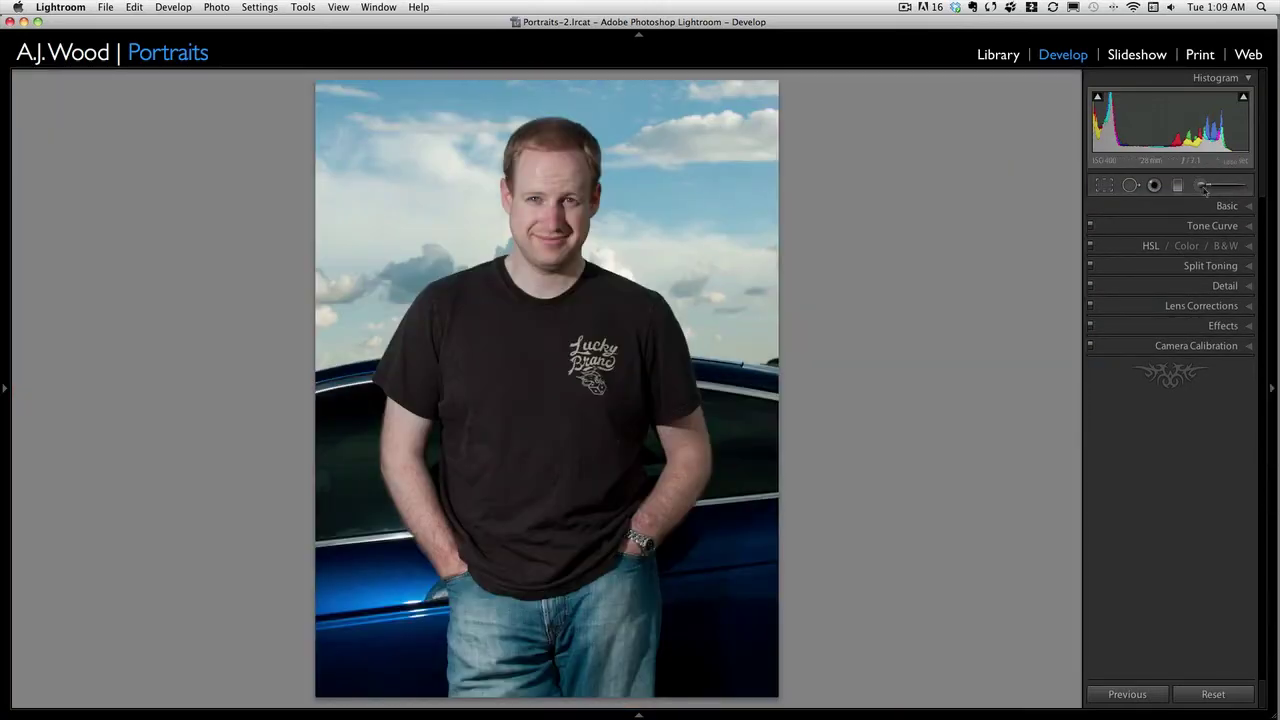
{"action": "left_click", "coordinate": [1204, 188]}
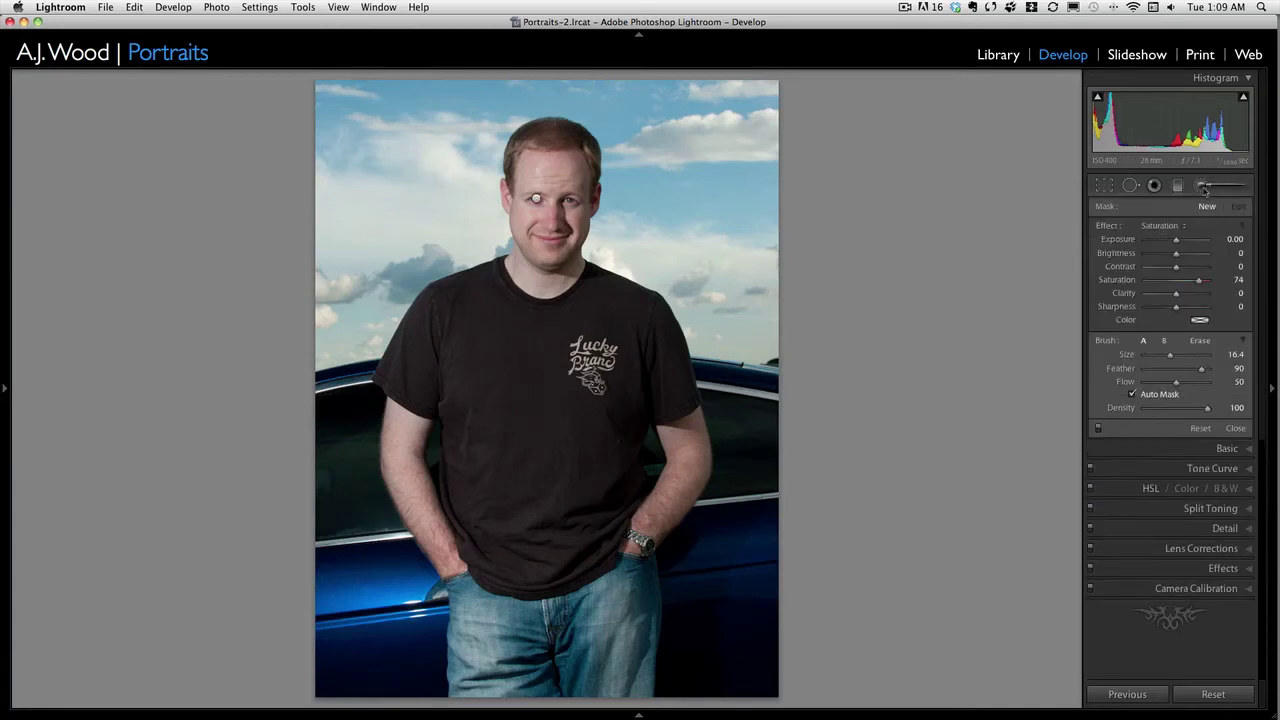
{"action": "left_click", "coordinate": [725, 178]}
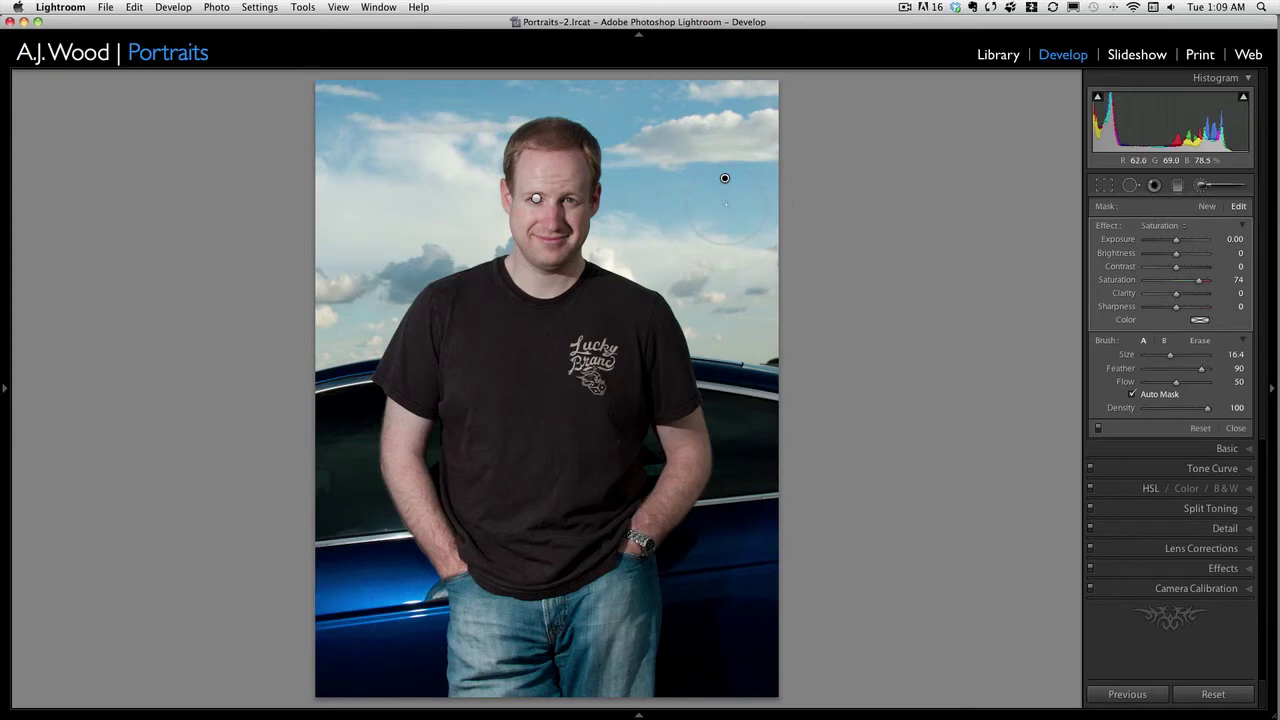
{"action": "key", "text": "h"}
{"action": "key", "text": "h"}
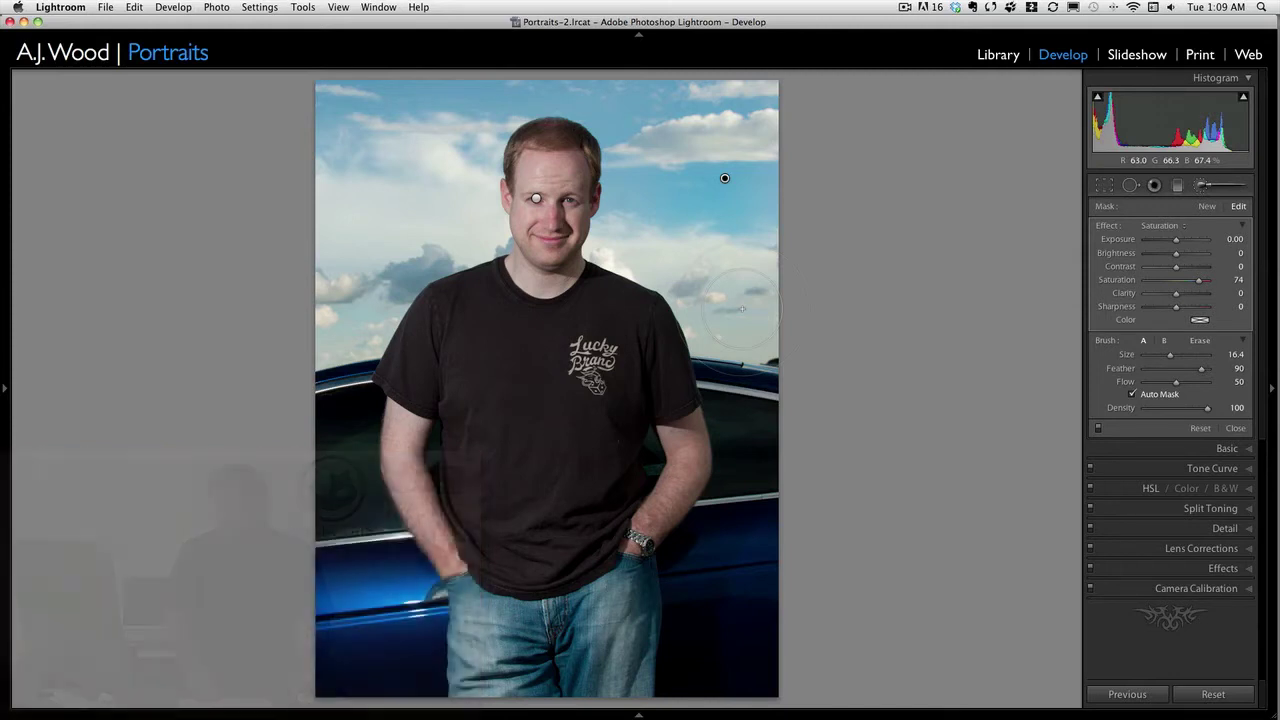
With the mask overlay shown, brush over the left, lower-right and remaining sky beside the head.
{"action": "key", "text": "o"}
{"action": "mouse_move", "coordinate": [741, 310]}
{"action": "left_mouse_down"}
{"action": "mouse_move", "coordinate": [657, 300]}
{"action": "mouse_move", "coordinate": [608, 248]}
{"action": "mouse_move", "coordinate": [634, 160]}
{"action": "mouse_move", "coordinate": [646, 193]}
{"action": "left_mouse_up"}
{"action": "mouse_move", "coordinate": [756, 270]}
{"action": "left_mouse_down"}
{"action": "mouse_move", "coordinate": [754, 345]}
{"action": "mouse_move", "coordinate": [697, 287]}
{"action": "mouse_move", "coordinate": [620, 80]}
{"action": "mouse_move", "coordinate": [347, 105]}
{"action": "mouse_move", "coordinate": [415, 135]}
{"action": "mouse_move", "coordinate": [350, 205]}
{"action": "mouse_move", "coordinate": [440, 195]}
{"action": "mouse_move", "coordinate": [488, 135]}
{"action": "mouse_move", "coordinate": [466, 232]}
{"action": "mouse_move", "coordinate": [411, 309]}
{"action": "mouse_move", "coordinate": [345, 310]}
{"action": "mouse_move", "coordinate": [350, 345]}
{"action": "mouse_move", "coordinate": [343, 170]}
{"action": "mouse_move", "coordinate": [350, 200]}
{"action": "left_mouse_up"}
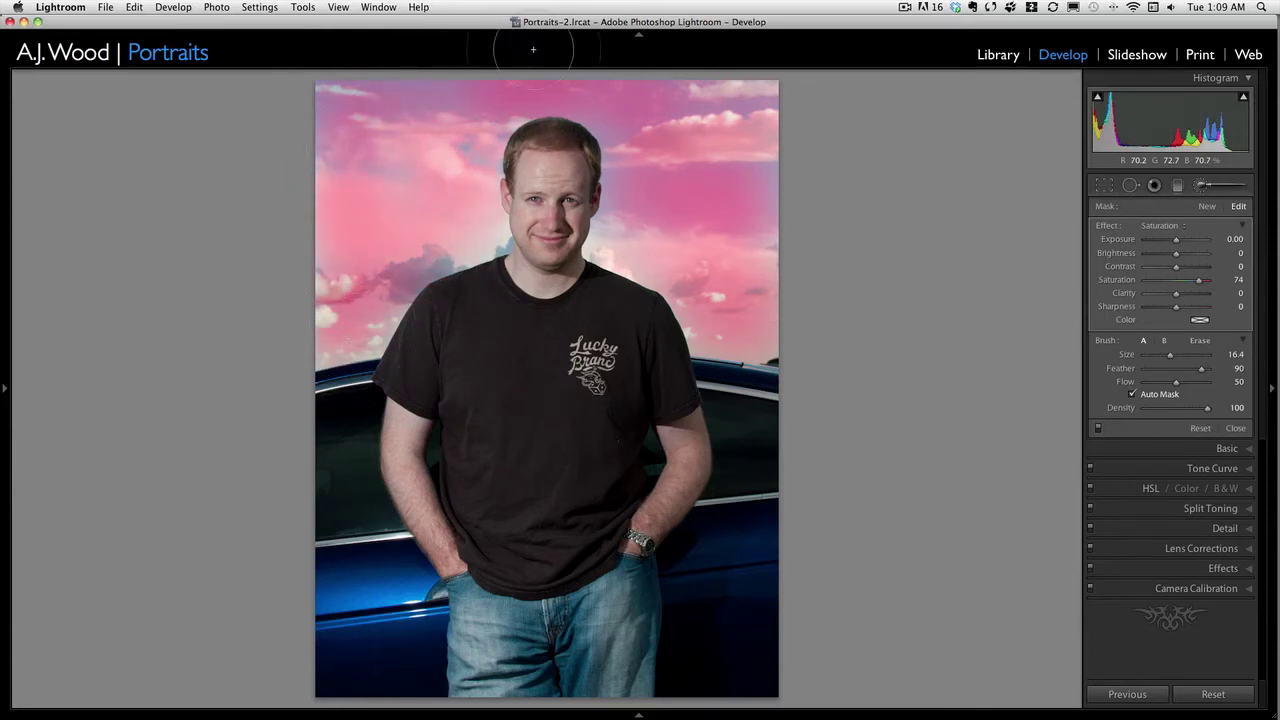
{"action": "mouse_move", "coordinate": [636, 205]}
{"action": "left_mouse_down"}
{"action": "mouse_move", "coordinate": [619, 251]}
{"action": "mouse_move", "coordinate": [690, 295]}
{"action": "mouse_move", "coordinate": [689, 199]}
{"action": "mouse_move", "coordinate": [752, 180]}
{"action": "mouse_move", "coordinate": [768, 92]}
{"action": "mouse_move", "coordinate": [396, 113]}
{"action": "left_mouse_up"}
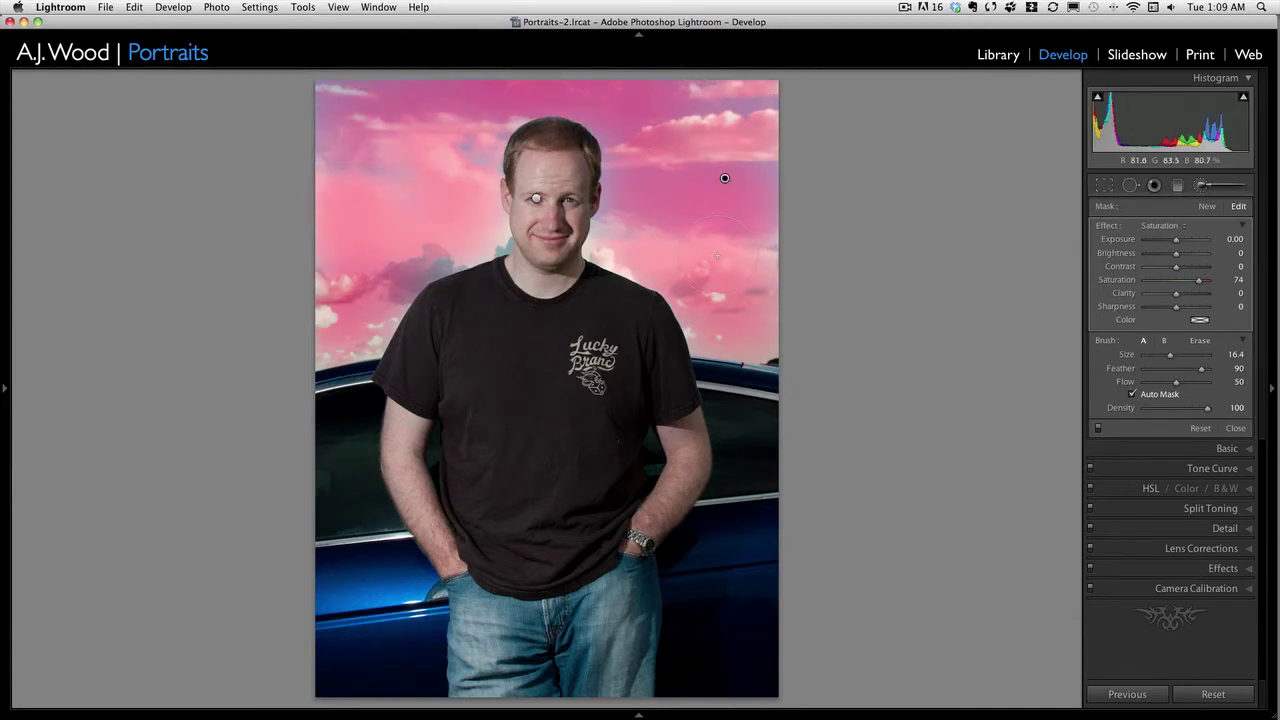
Trial lower Exposure, Contrast and Saturation on the sky brush, then delete the sky adjustment.
{"action": "key", "text": "o"}
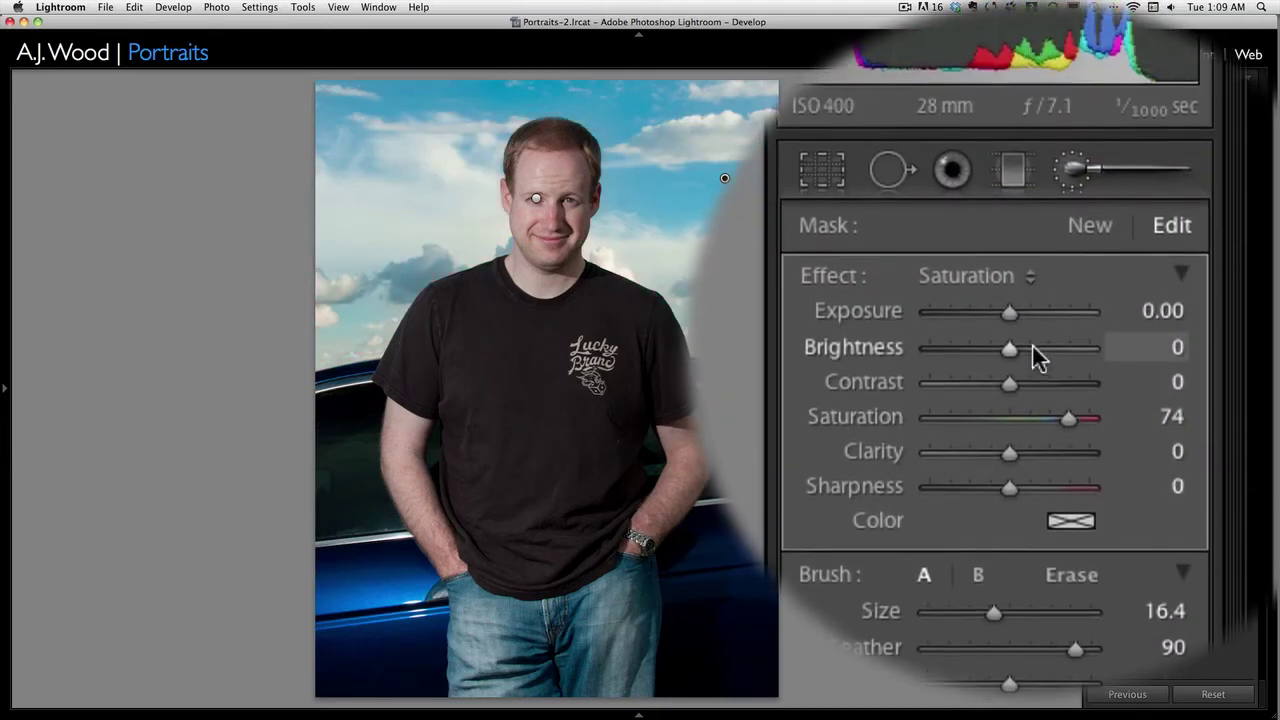
{"action": "left_click_drag", "start_coordinate": [1013, 346], "coordinate": [977, 346]}
{"action": "left_click_drag", "start_coordinate": [1077, 343], "coordinate": [938, 352]}
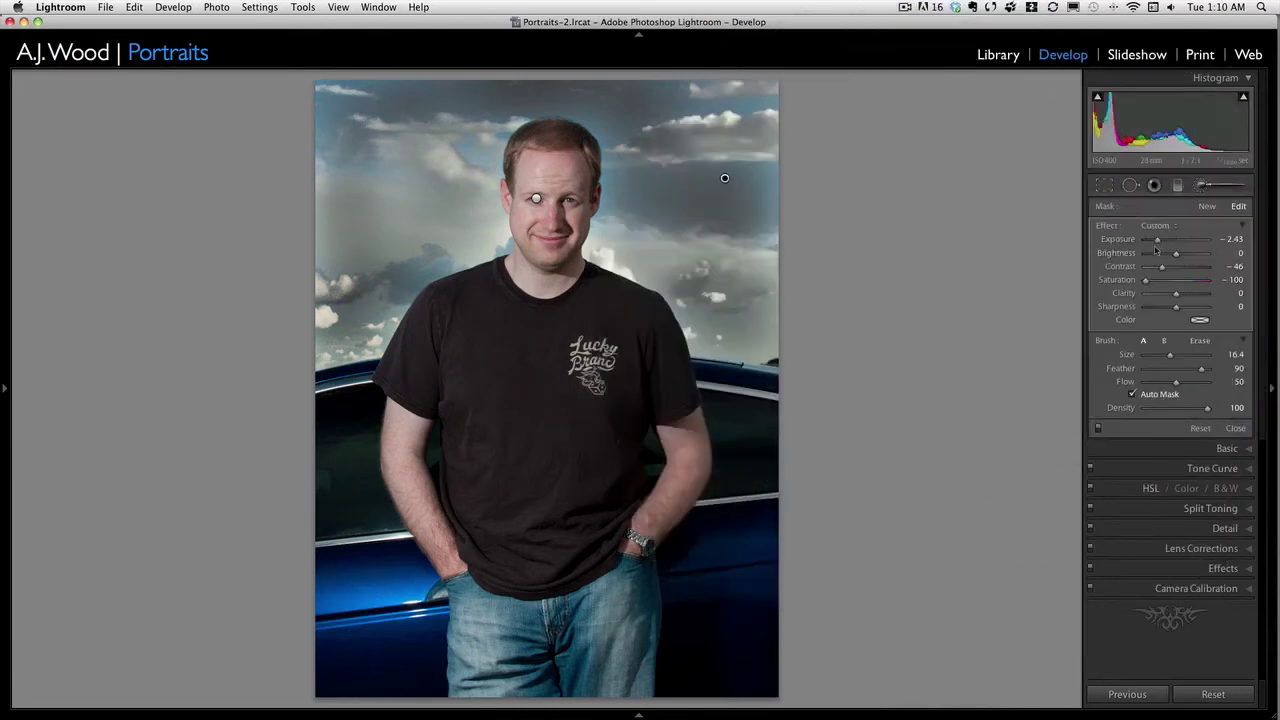
{"action": "left_click_drag", "start_coordinate": [1156, 241], "coordinate": [1192, 246]}
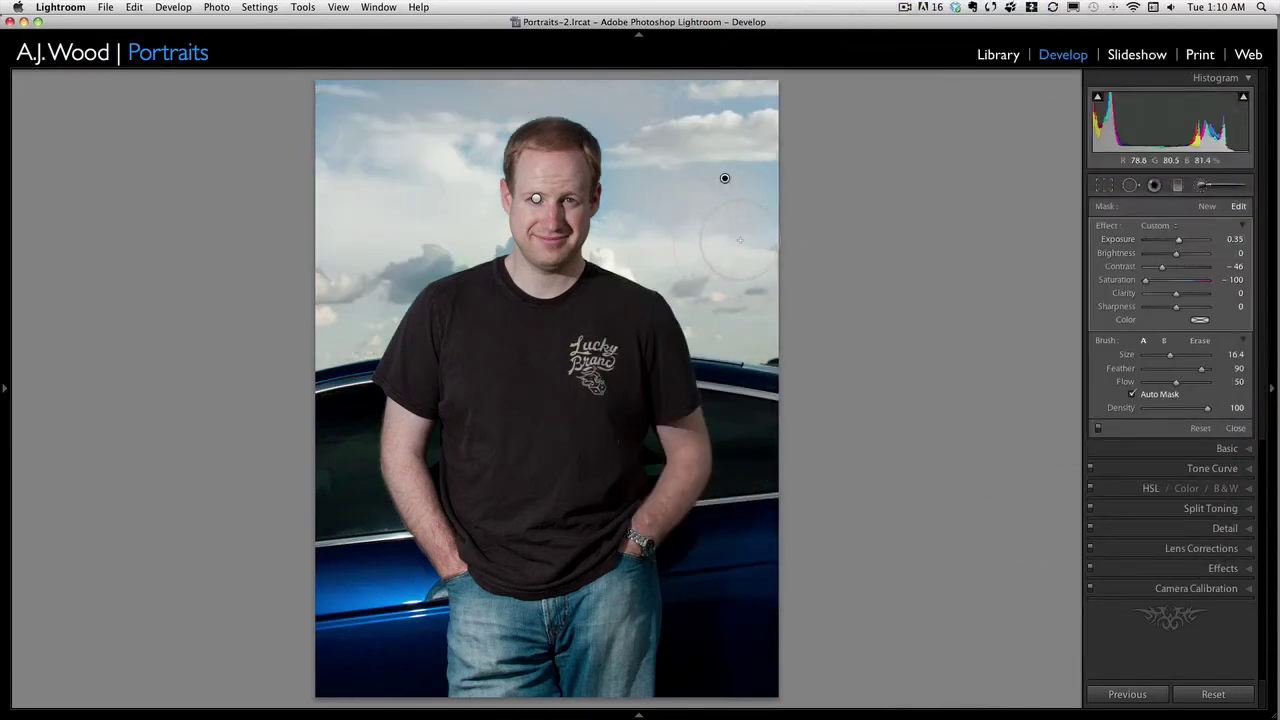
{"action": "key", "text": "Delete"}
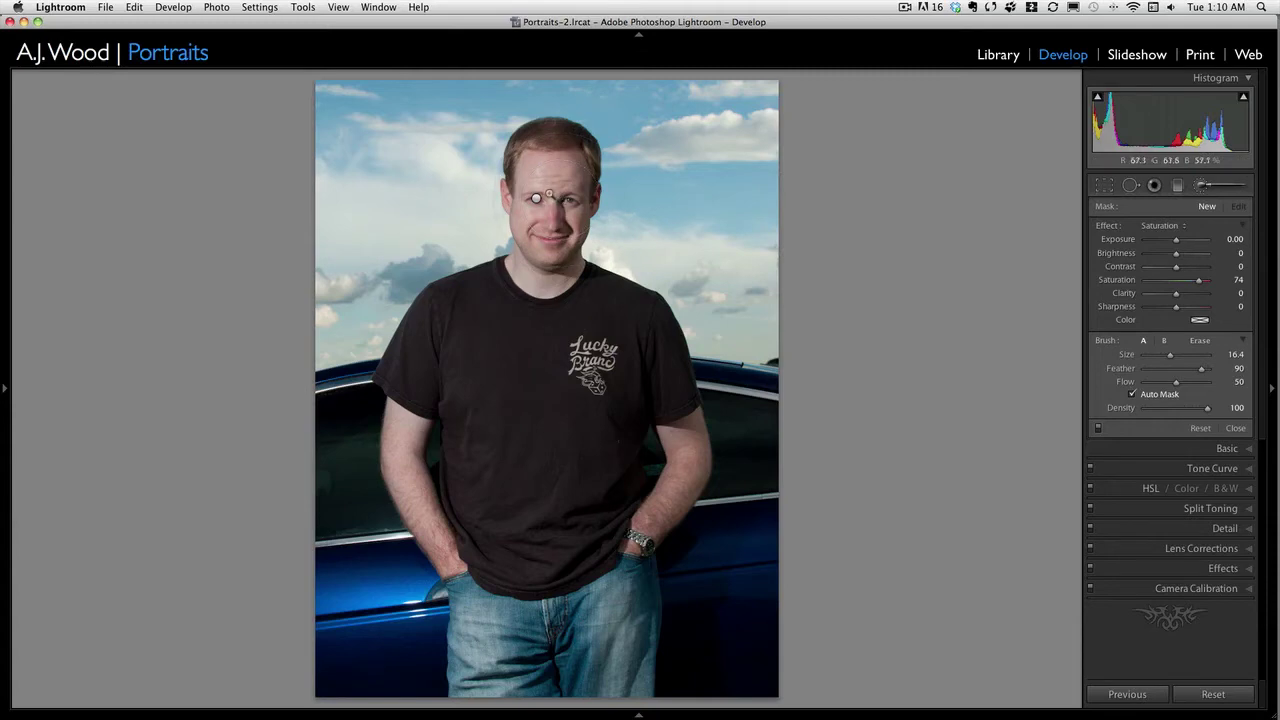
Brush the right iris with the Exposure 1.57, Saturation 100, Clarity 66 eye adjustment, then shrink the brush.
{"action": "key", "text": "z"}
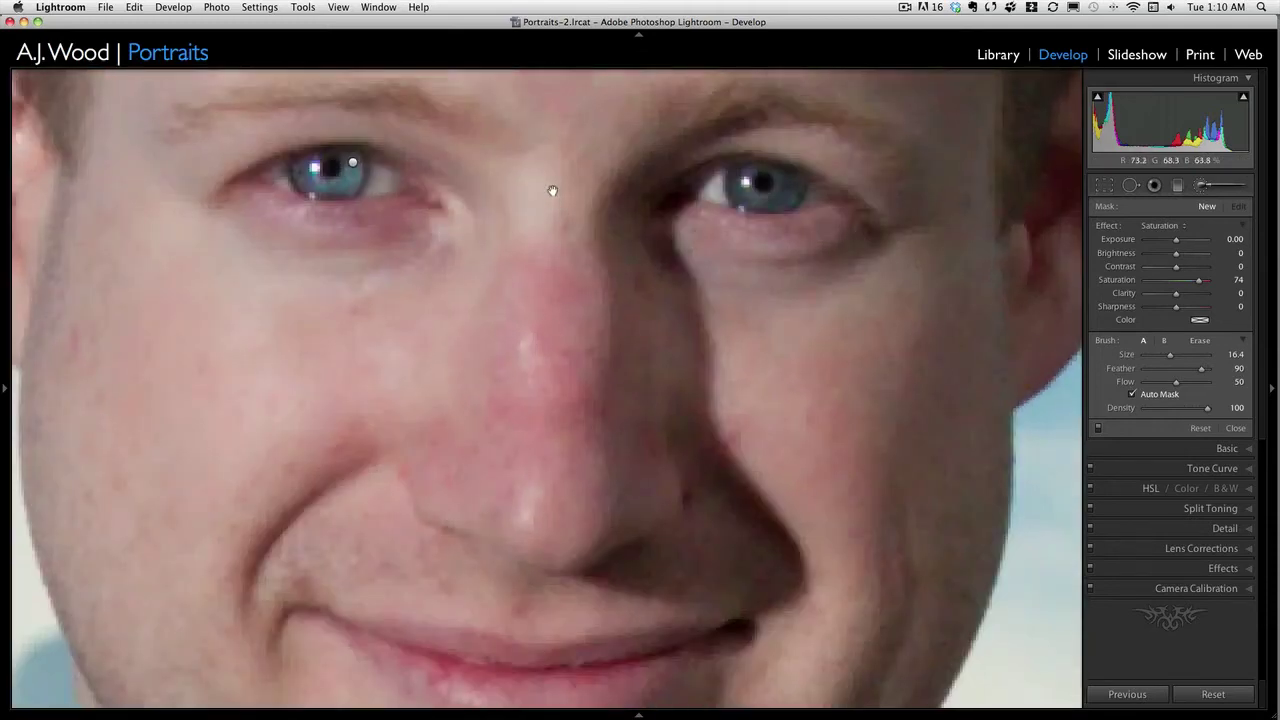
{"action": "left_click_drag", "start_coordinate": [552, 177], "coordinate": [552, 253]}
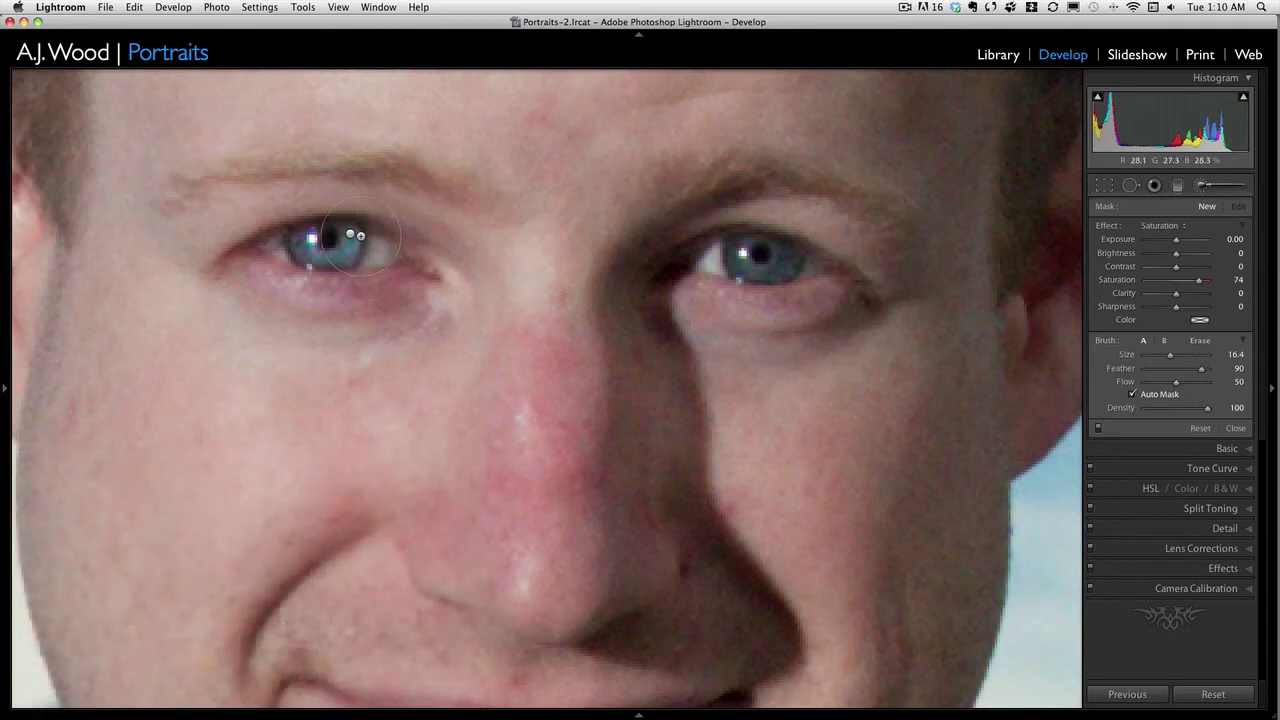
{"action": "left_click", "coordinate": [351, 237]}
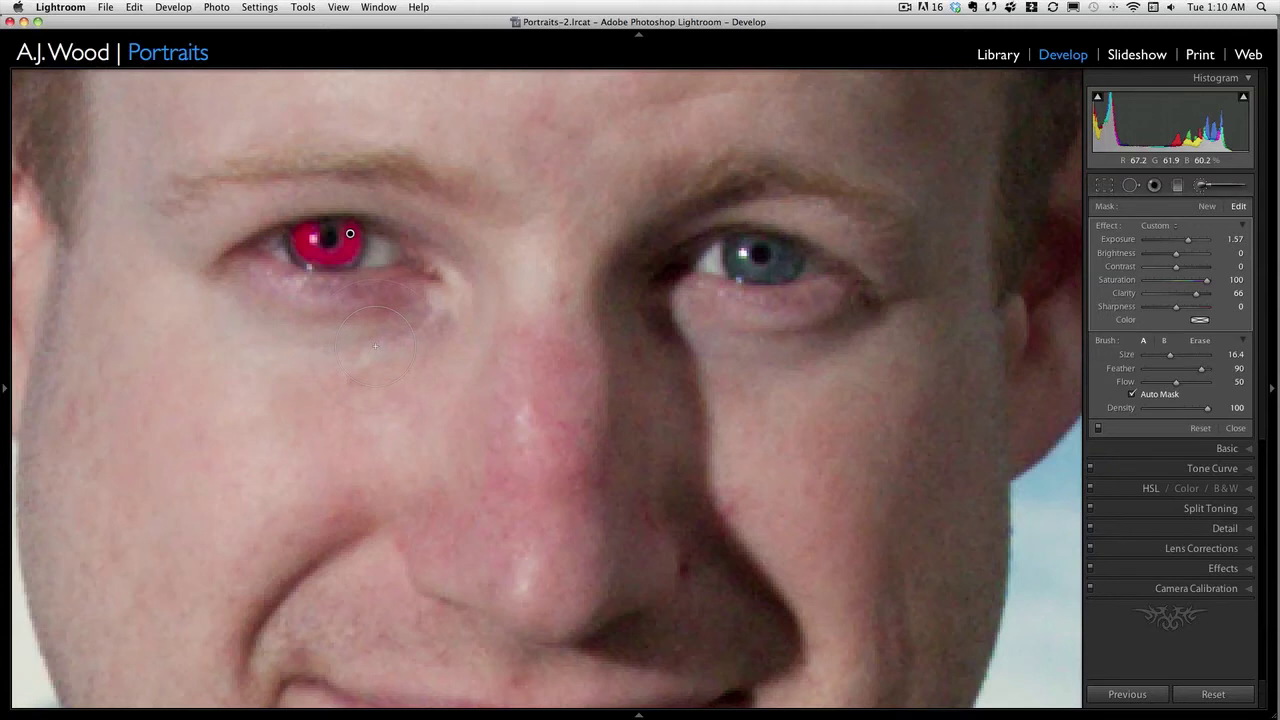
{"action": "key", "text": "o"}
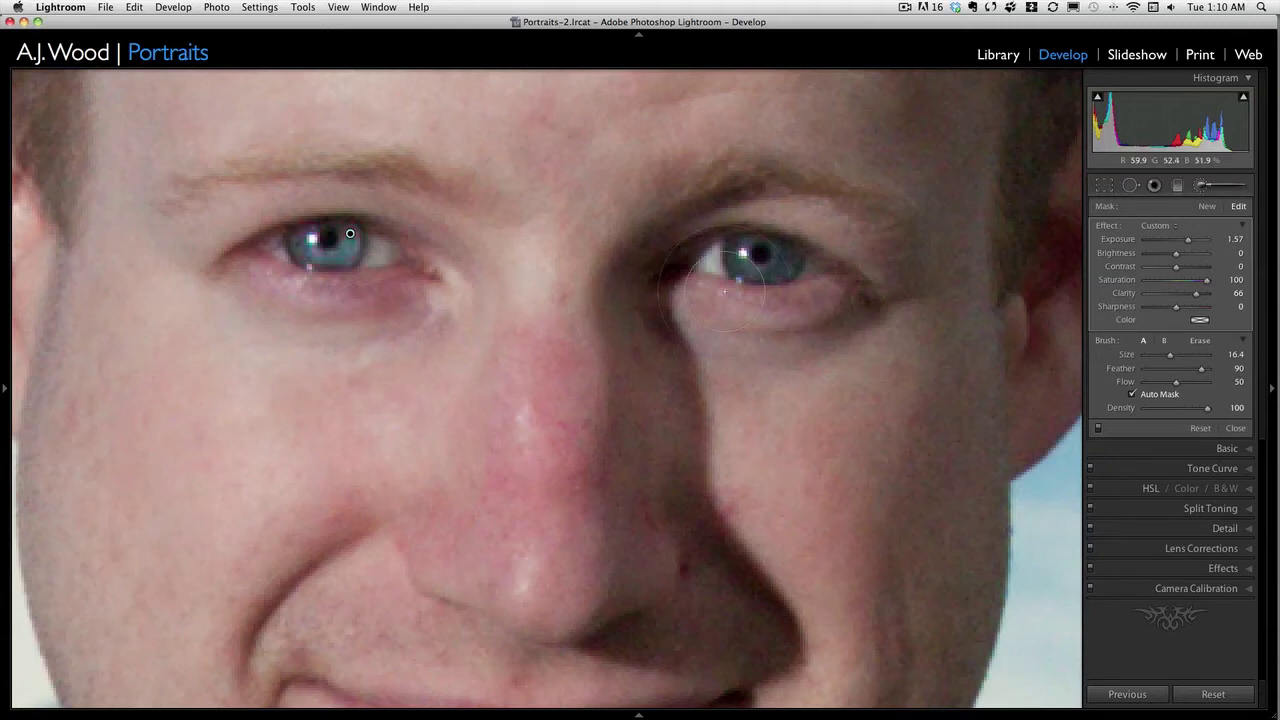
{"action": "left_click_drag", "start_coordinate": [755, 273], "coordinate": [762, 262]}
{"action": "left_click_drag", "start_coordinate": [1171, 360], "coordinate": [1158, 362]}
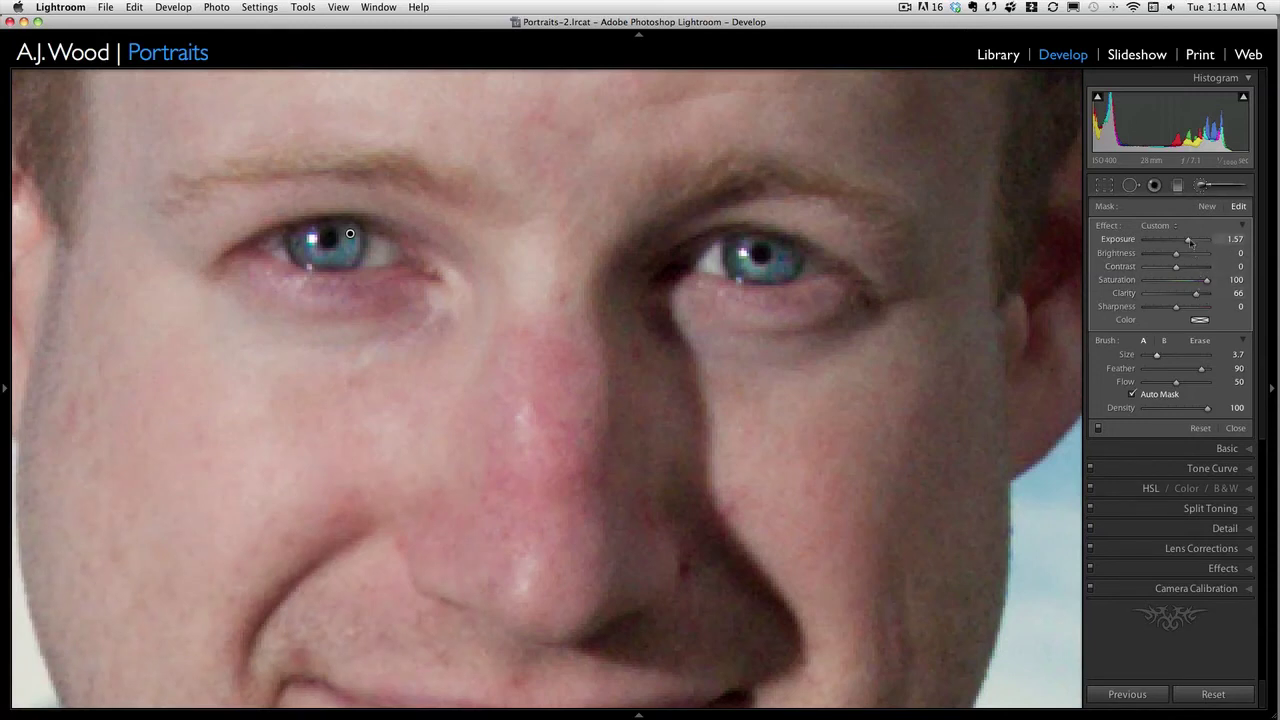
Tone down the eye adjustment's Exposure, confirm its mask covers both irises, and start a New adjustment.
{"action": "mouse_move", "coordinate": [1187, 241]}
{"action": "left_mouse_down"}
{"action": "mouse_move", "coordinate": [1157, 244]}
{"action": "mouse_move", "coordinate": [1212, 248]}
{"action": "mouse_move", "coordinate": [1190, 248]}
{"action": "left_mouse_up"}
{"action": "left_click_drag", "start_coordinate": [1188, 242], "coordinate": [1186, 243]}
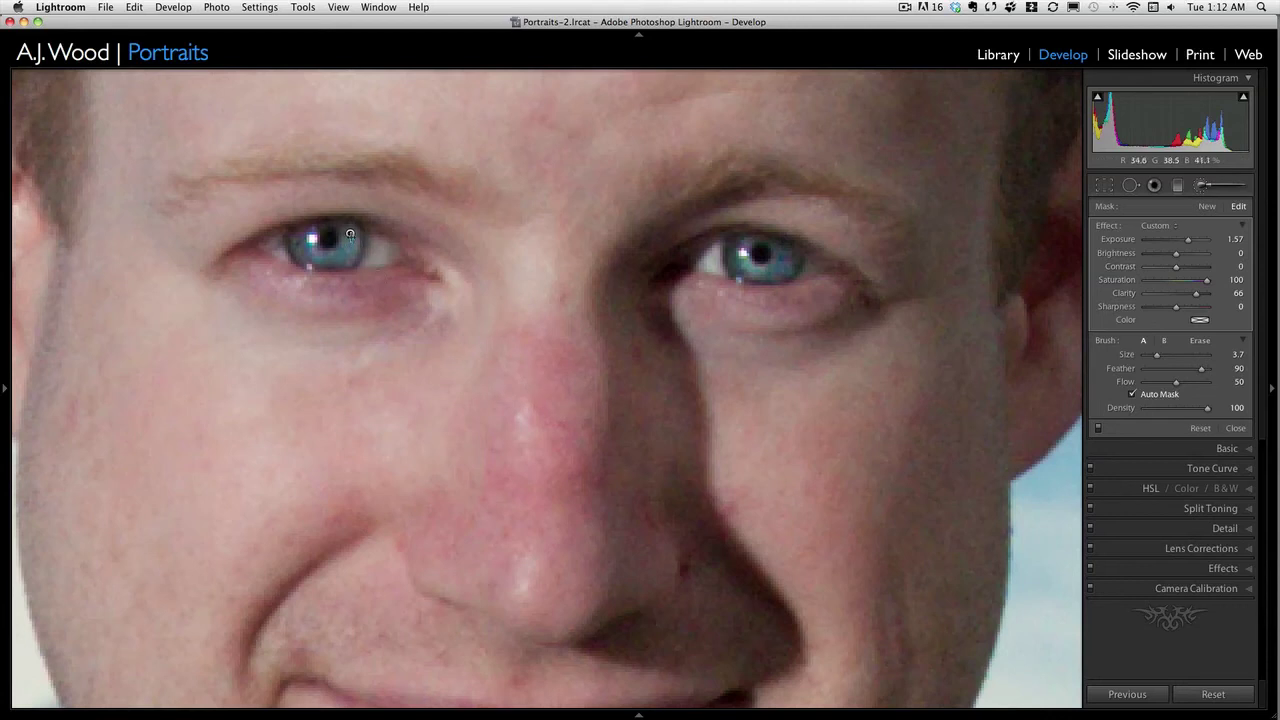
{"action": "key", "text": "o"}
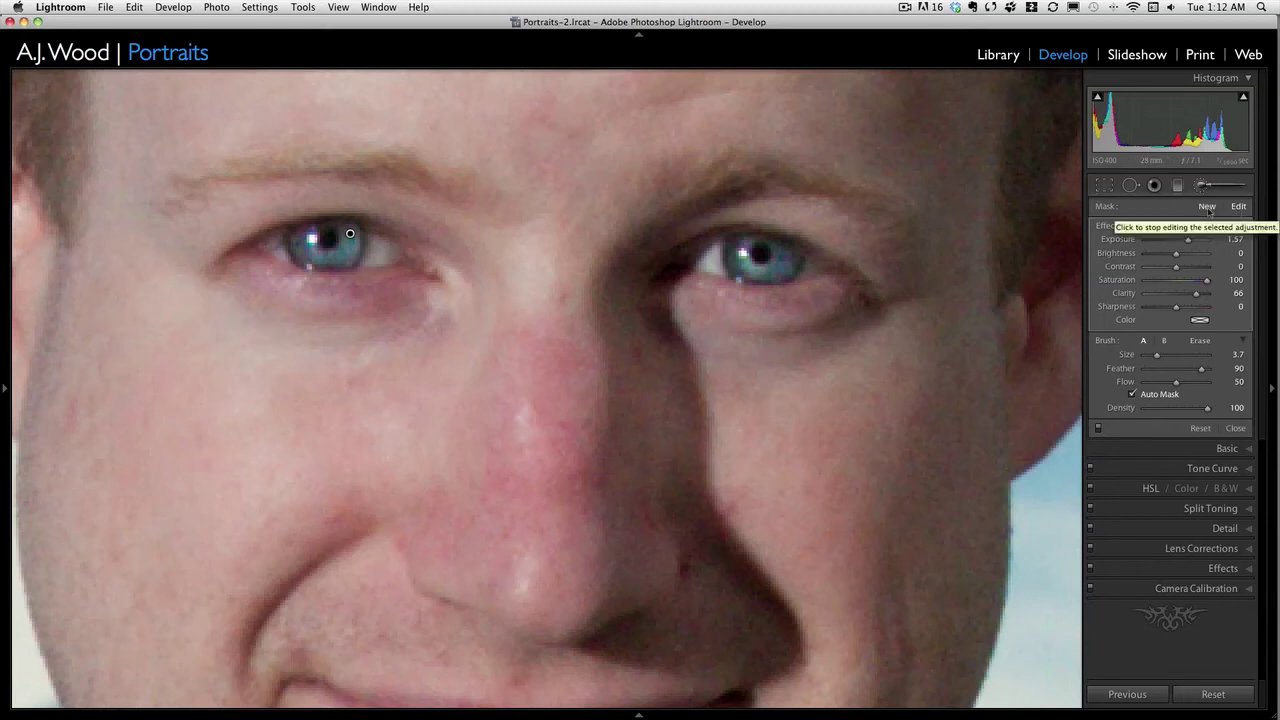
{"action": "left_click", "coordinate": [1207, 207]}
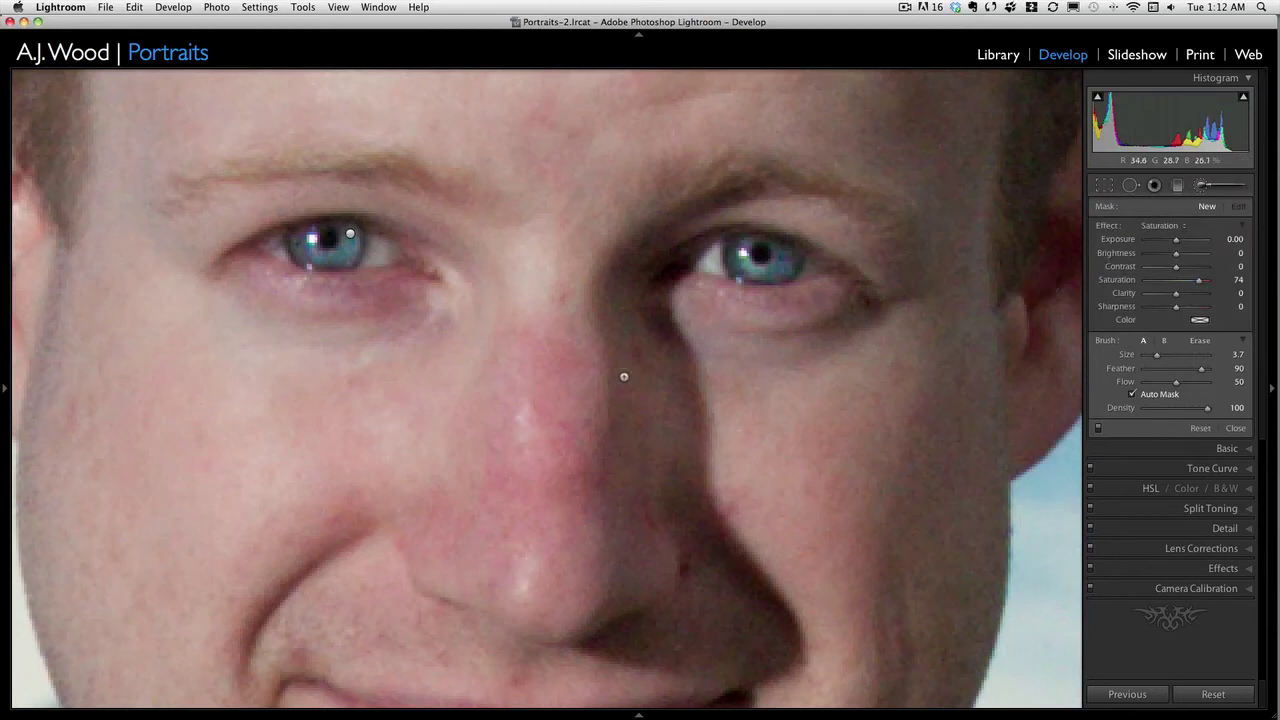
Set brush Size to 13.1 and paint a new adjustment mask down and up the nose.
{"action": "left_click_drag", "start_coordinate": [1158, 357], "coordinate": [1168, 357]}
{"action": "left_click", "coordinate": [534, 343]}
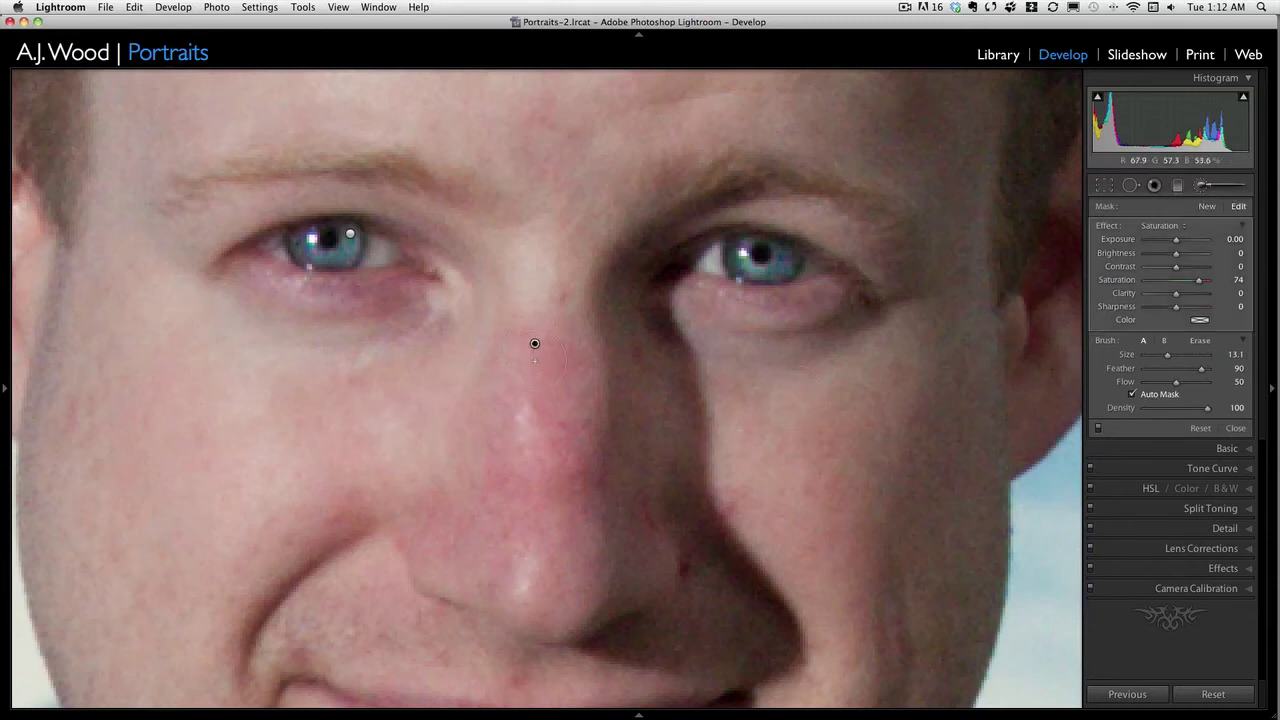
{"action": "key", "text": "o"}
{"action": "mouse_move", "coordinate": [534, 343]}
{"action": "left_mouse_down"}
{"action": "mouse_move", "coordinate": [524, 446]}
{"action": "mouse_move", "coordinate": [532, 359]}
{"action": "mouse_move", "coordinate": [546, 484]}
{"action": "mouse_move", "coordinate": [555, 379]}
{"action": "mouse_move", "coordinate": [574, 485]}
{"action": "mouse_move", "coordinate": [571, 344]}
{"action": "mouse_move", "coordinate": [600, 566]}
{"action": "mouse_move", "coordinate": [480, 299]}
{"action": "mouse_move", "coordinate": [489, 470]}
{"action": "mouse_move", "coordinate": [510, 485]}
{"action": "mouse_move", "coordinate": [517, 451]}
{"action": "mouse_move", "coordinate": [551, 581]}
{"action": "mouse_move", "coordinate": [467, 533]}
{"action": "mouse_move", "coordinate": [481, 569]}
{"action": "mouse_move", "coordinate": [441, 558]}
{"action": "mouse_move", "coordinate": [485, 450]}
{"action": "mouse_move", "coordinate": [487, 487]}
{"action": "left_mouse_up"}
{"action": "mouse_move", "coordinate": [589, 571]}
{"action": "left_mouse_down"}
{"action": "mouse_move", "coordinate": [588, 585]}
{"action": "mouse_move", "coordinate": [635, 560]}
{"action": "mouse_move", "coordinate": [600, 471]}
{"action": "mouse_move", "coordinate": [583, 330]}
{"action": "mouse_move", "coordinate": [565, 298]}
{"action": "left_mouse_up"}
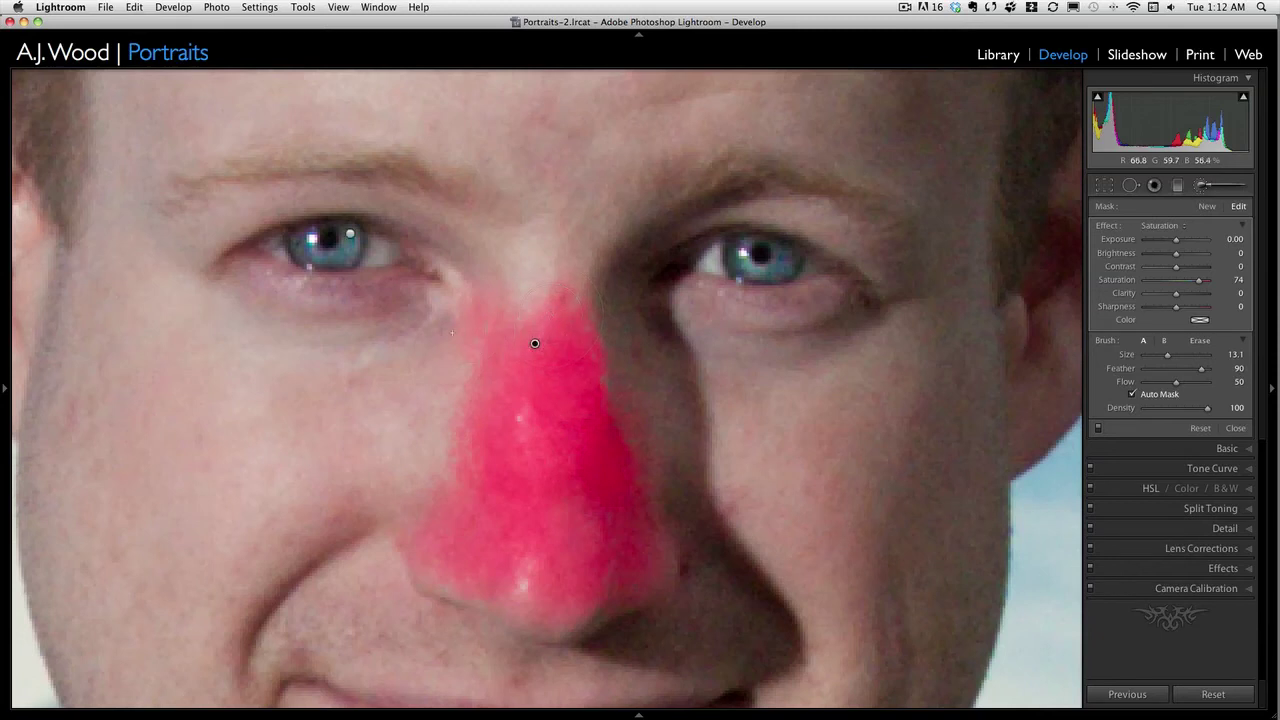
Alt-erase overspill along the nose's left edge, repaint its edge, and hide the mask overlay.
{"action": "key", "text": "alt"}
{"action": "mouse_move", "coordinate": [468, 342]}
{"action": "left_mouse_down"}
{"action": "mouse_move", "coordinate": [483, 280]}
{"action": "mouse_move", "coordinate": [476, 368]}
{"action": "mouse_move", "coordinate": [469, 279]}
{"action": "mouse_move", "coordinate": [467, 359]}
{"action": "mouse_move", "coordinate": [462, 318]}
{"action": "left_mouse_up"}
{"action": "key", "text": "alt"}
{"action": "scroll", "coordinate": [1000, 345], "scroll_direction": "up", "scroll_amount": 5}
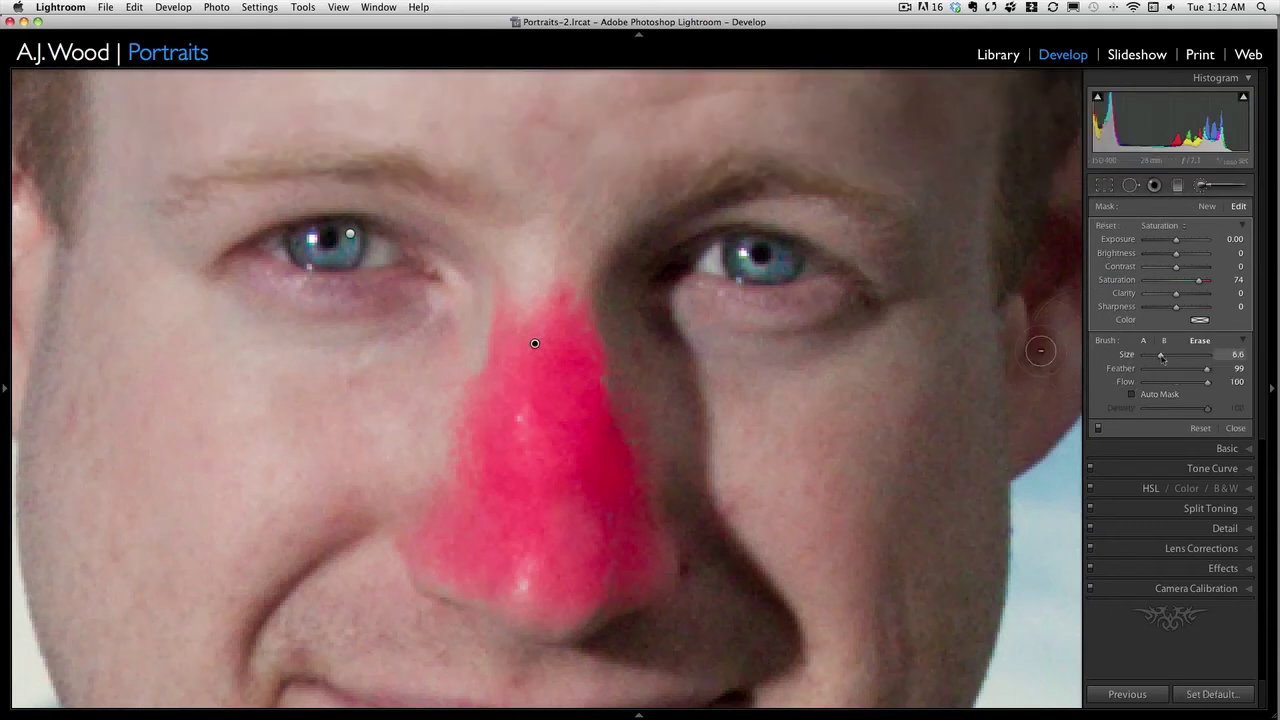
{"action": "key", "text": "alt"}
{"action": "mouse_move", "coordinate": [490, 338]}
{"action": "left_mouse_down"}
{"action": "mouse_move", "coordinate": [447, 530]}
{"action": "mouse_move", "coordinate": [500, 461]}
{"action": "left_mouse_up"}
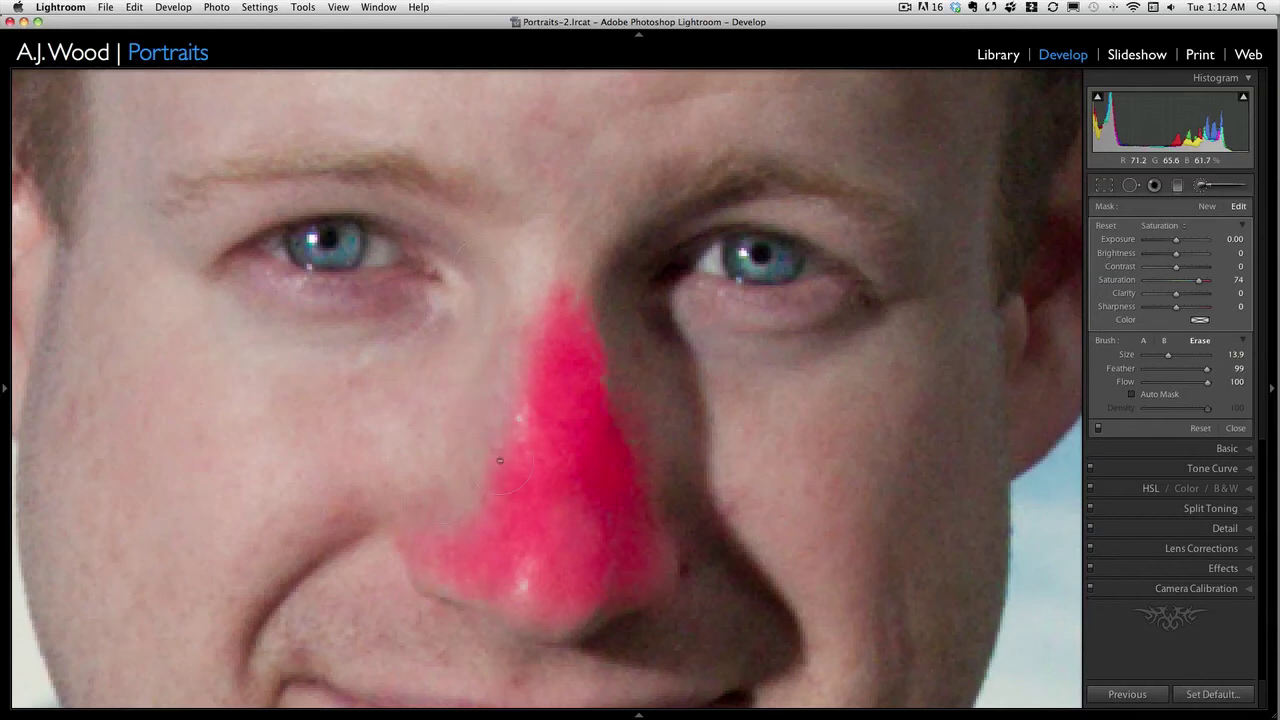
{"action": "left_click_drag", "start_coordinate": [515, 365], "coordinate": [507, 446]}
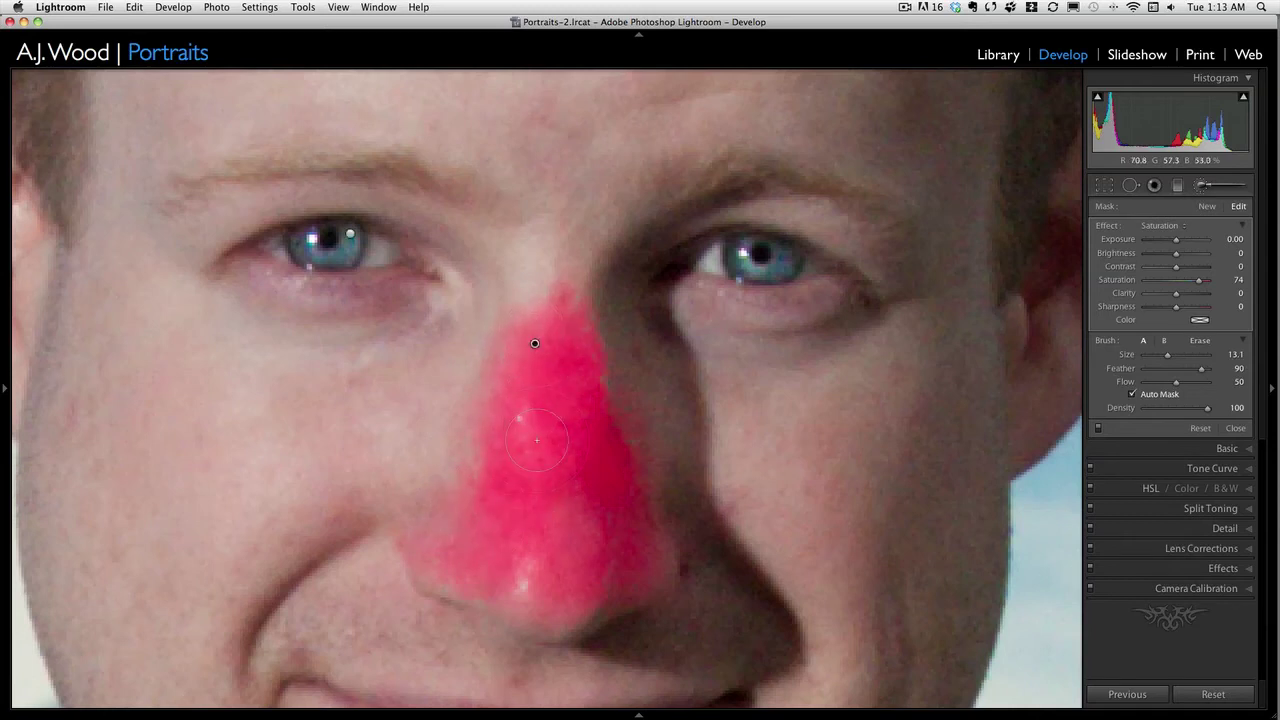
{"action": "key", "text": "o"}
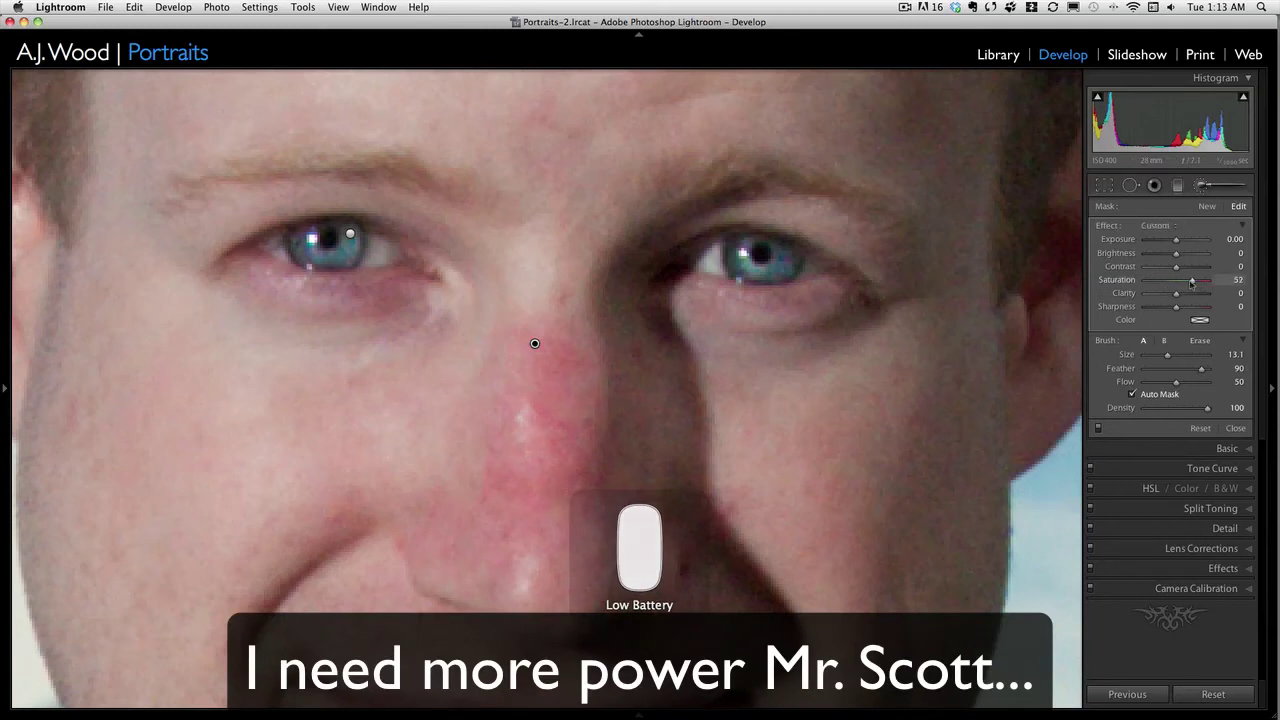
Lower the nose adjustment's Saturation to -11 and bring up its Color swatch picker.
{"action": "left_click_drag", "start_coordinate": [1200, 283], "coordinate": [1174, 290]}
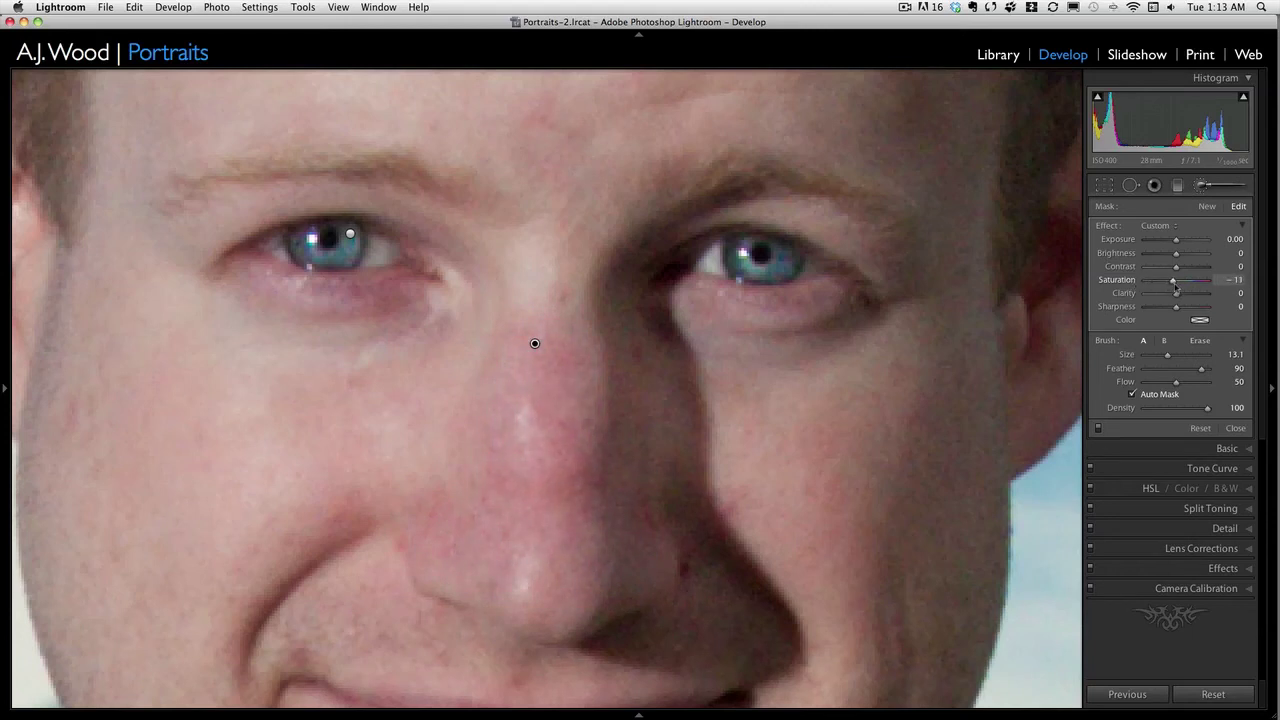
{"action": "left_click", "coordinate": [1200, 321]}
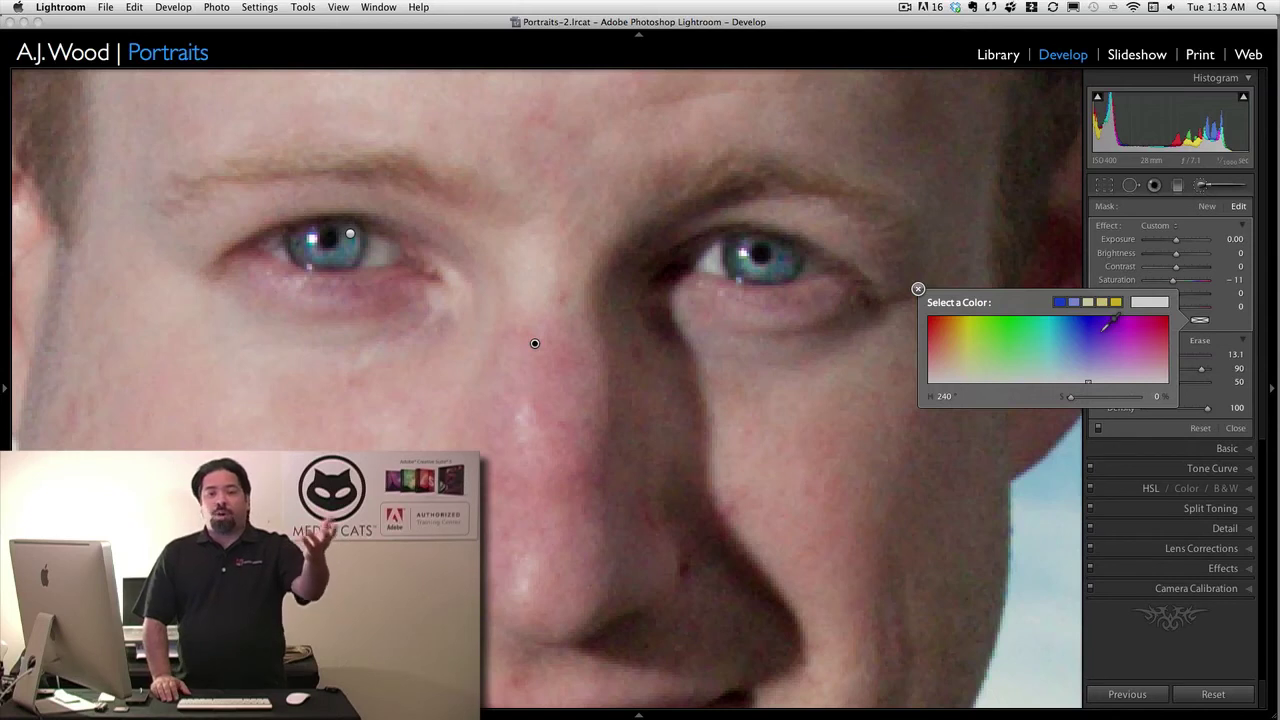
Tint the nose adjustment a pale warm hue 49 at saturation 18, starting from sampled skin.
{"action": "left_click", "coordinate": [966, 335]}
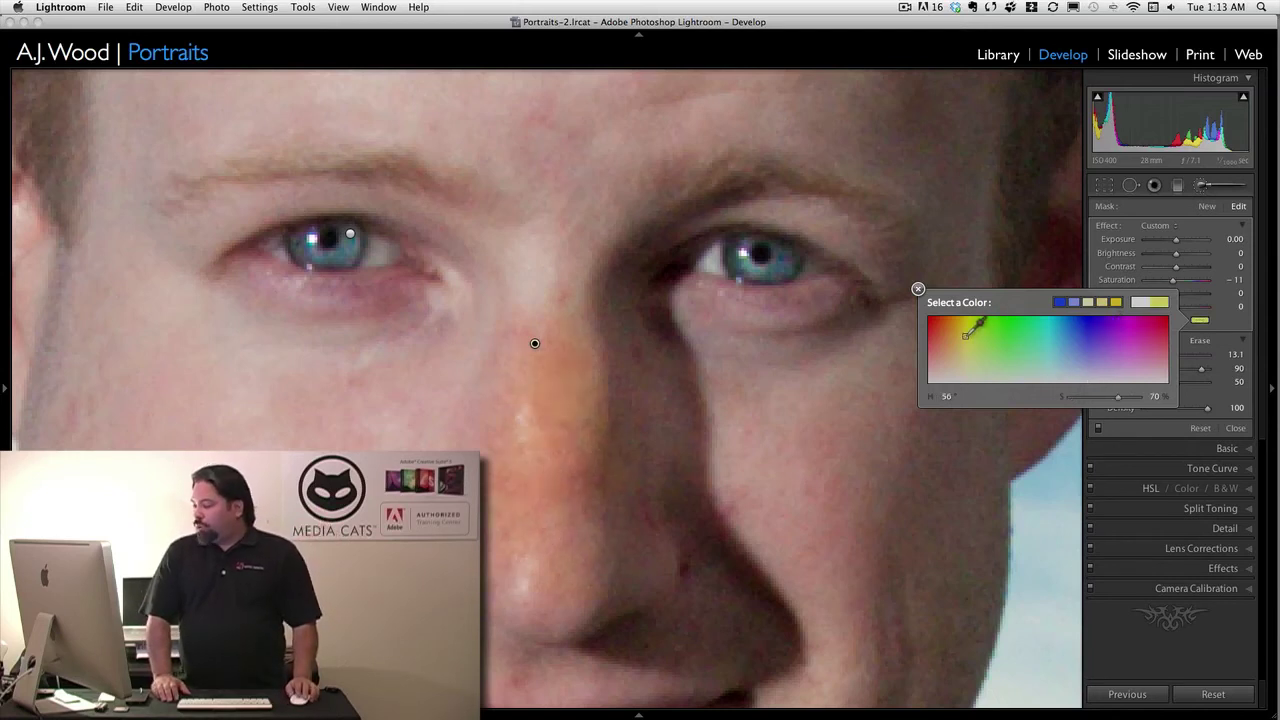
{"action": "mouse_move", "coordinate": [967, 335]}
{"action": "left_mouse_down"}
{"action": "mouse_move", "coordinate": [95, 325]}
{"action": "mouse_move", "coordinate": [222, 366]}
{"action": "mouse_move", "coordinate": [190, 384]}
{"action": "mouse_move", "coordinate": [187, 405]}
{"action": "mouse_move", "coordinate": [228, 408]}
{"action": "mouse_move", "coordinate": [225, 391]}
{"action": "mouse_move", "coordinate": [197, 393]}
{"action": "mouse_move", "coordinate": [197, 425]}
{"action": "mouse_move", "coordinate": [242, 408]}
{"action": "mouse_move", "coordinate": [274, 346]}
{"action": "mouse_move", "coordinate": [286, 369]}
{"action": "mouse_move", "coordinate": [271, 391]}
{"action": "mouse_move", "coordinate": [214, 410]}
{"action": "mouse_move", "coordinate": [215, 360]}
{"action": "mouse_move", "coordinate": [228, 342]}
{"action": "mouse_move", "coordinate": [247, 418]}
{"action": "mouse_move", "coordinate": [277, 391]}
{"action": "mouse_move", "coordinate": [260, 377]}
{"action": "mouse_move", "coordinate": [253, 408]}
{"action": "left_mouse_up"}
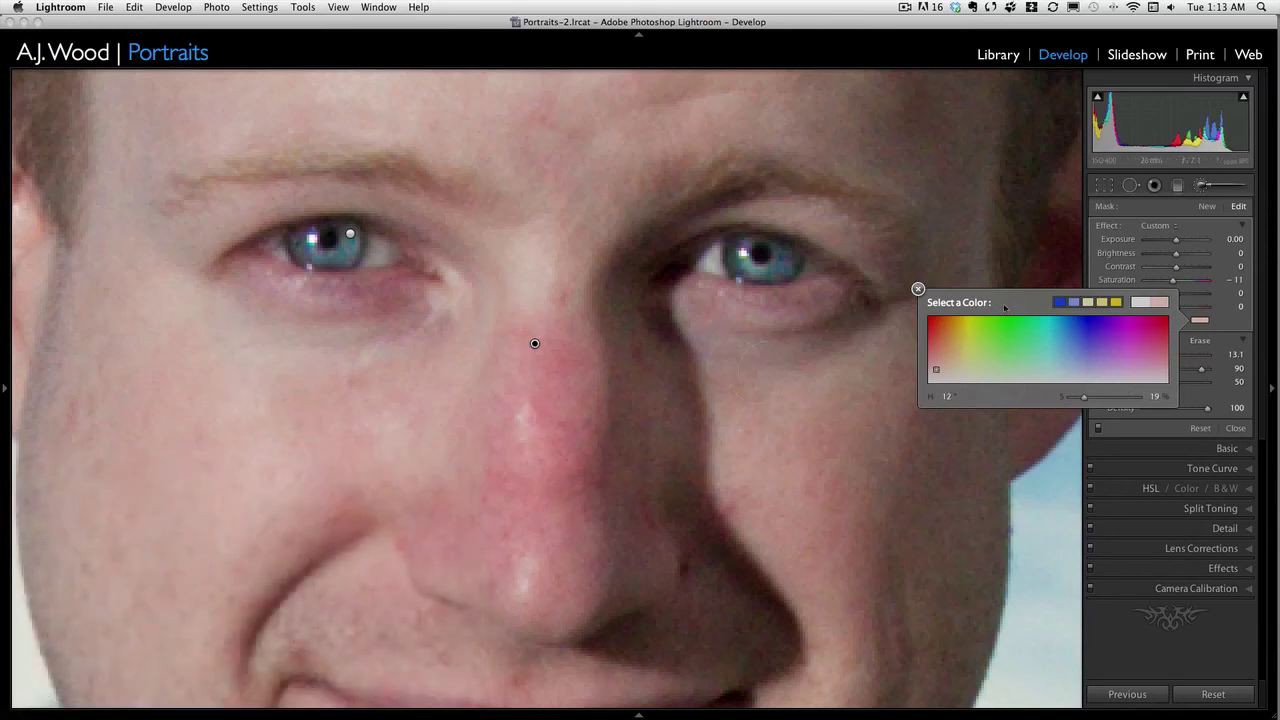
{"action": "left_click", "coordinate": [959, 358]}
{"action": "left_click_drag", "start_coordinate": [959, 358], "coordinate": [960, 361]}
{"action": "left_click_drag", "start_coordinate": [1092, 402], "coordinate": [1089, 399]}
{"action": "left_click", "coordinate": [1173, 214]}
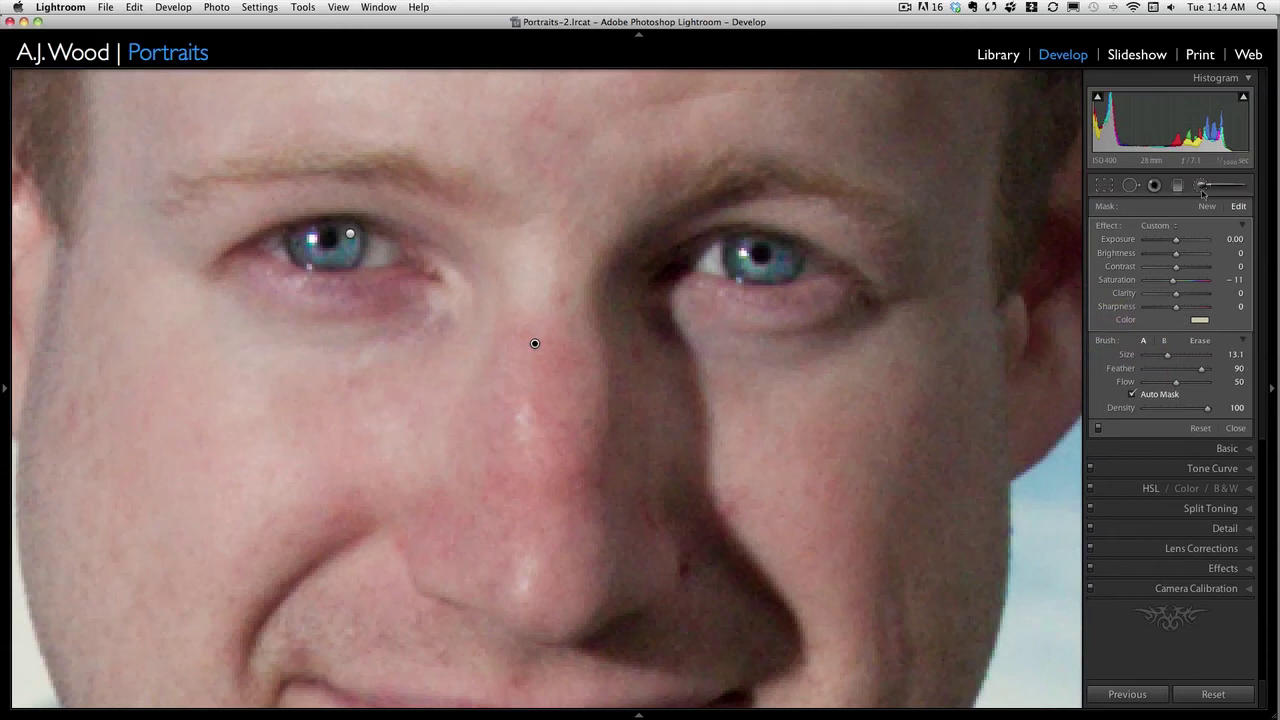
Zoom out with side panels hidden and show the Before/After side-by-side view framed on the faces.
{"action": "left_click", "coordinate": [1202, 187]}
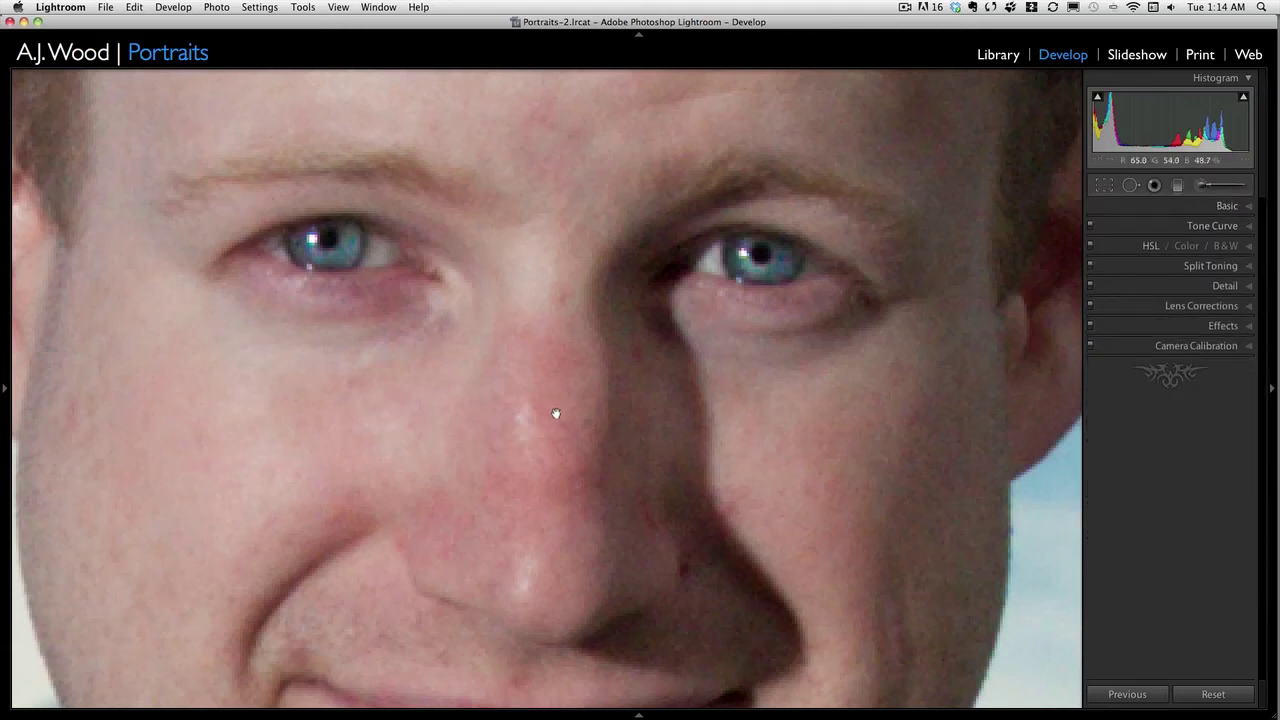
{"action": "key", "text": "z"}
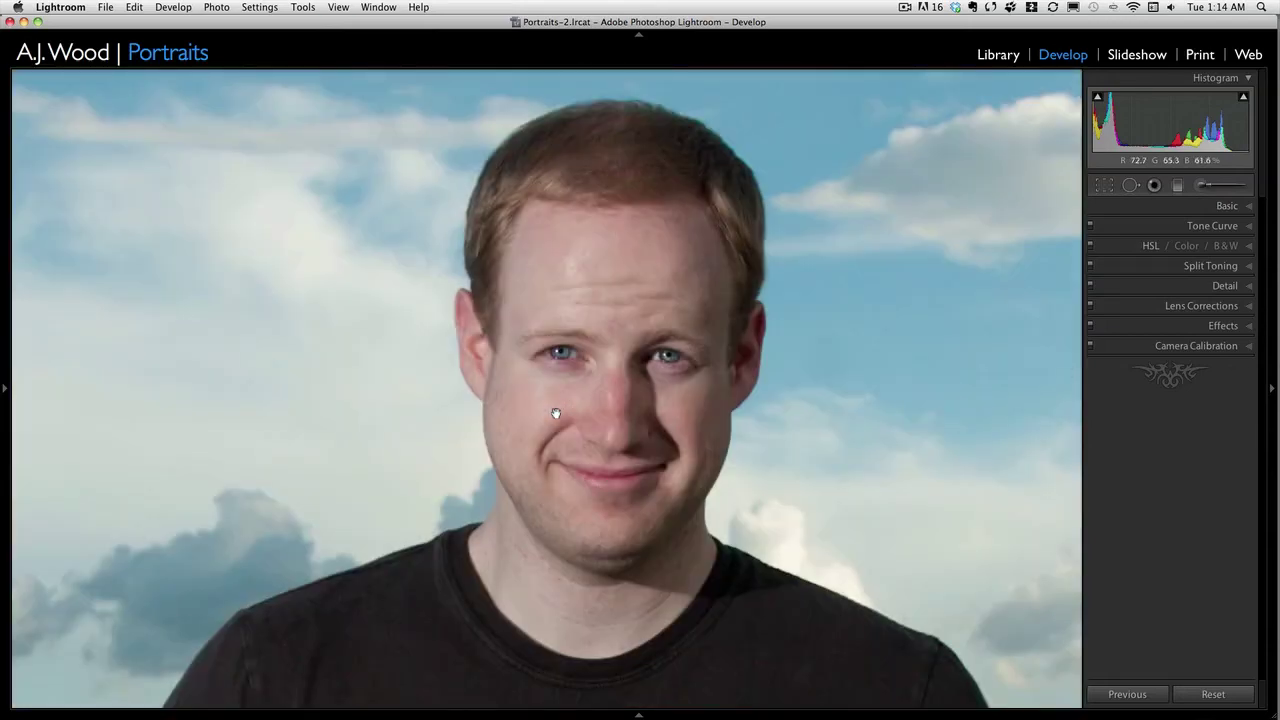
{"action": "key", "text": "F7"}
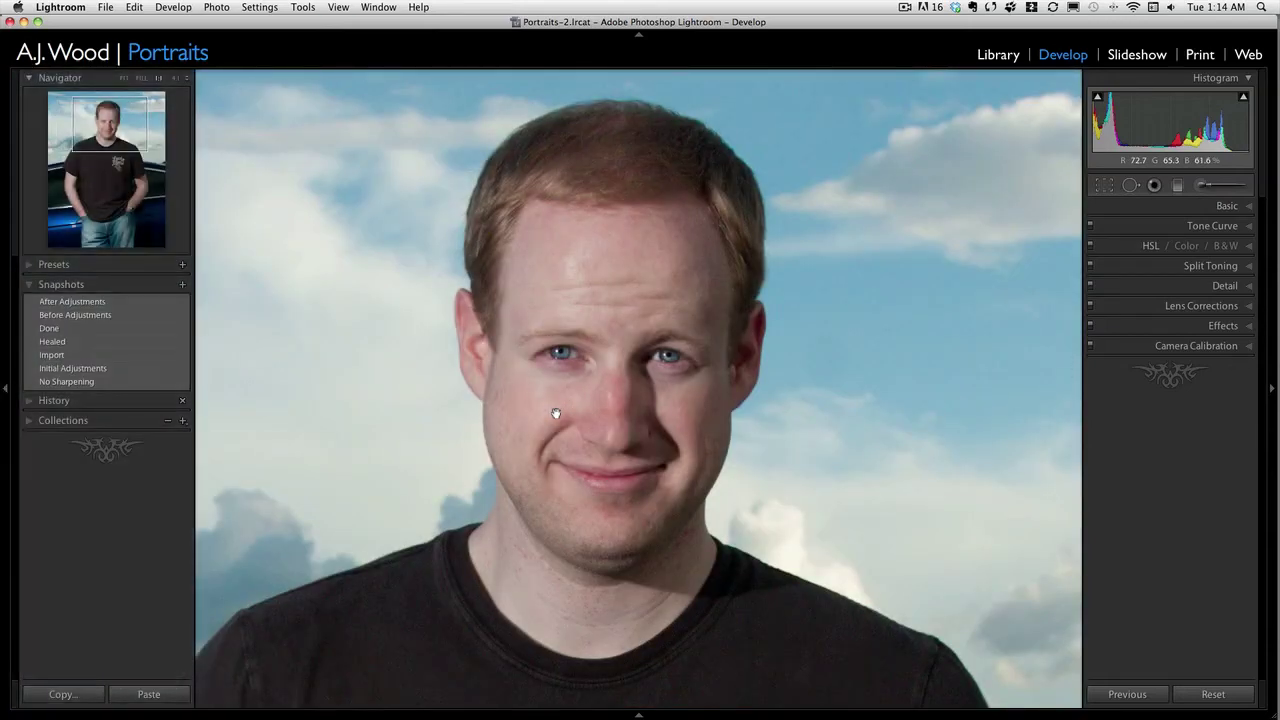
{"action": "key", "text": "Tab"}
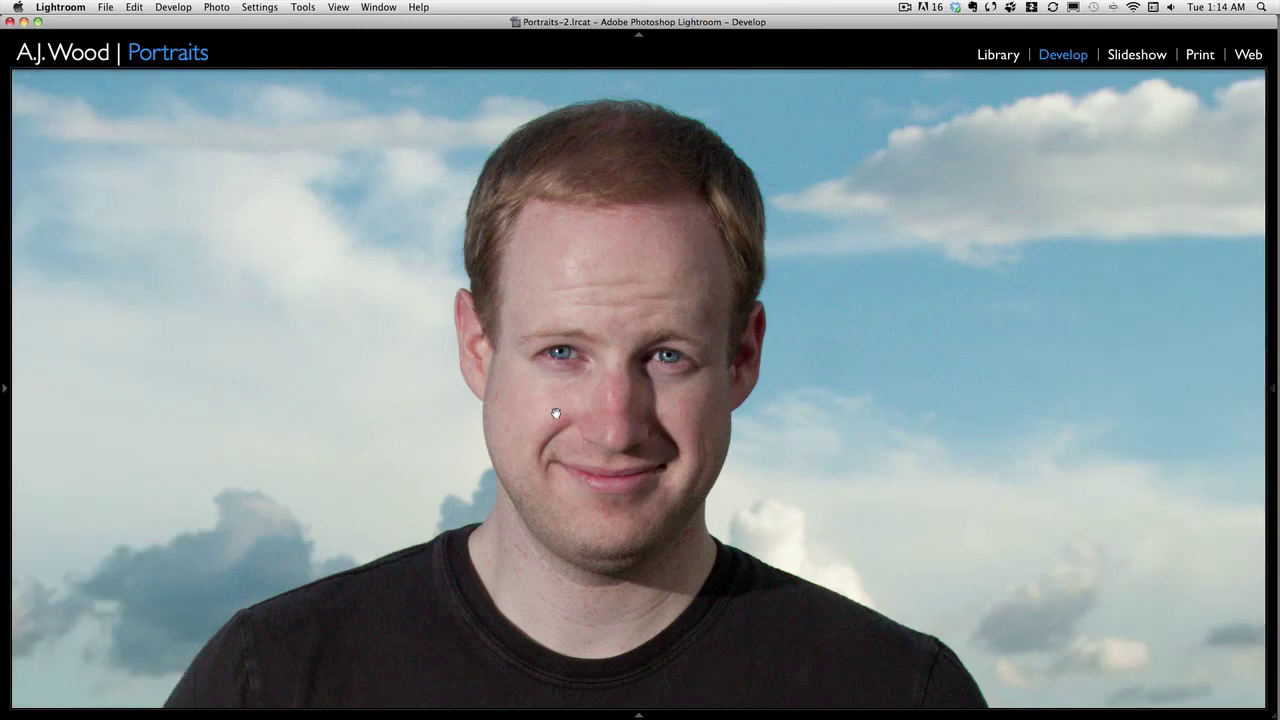
{"action": "key", "text": "y"}
{"action": "left_click_drag", "start_coordinate": [846, 461], "coordinate": [848, 431]}
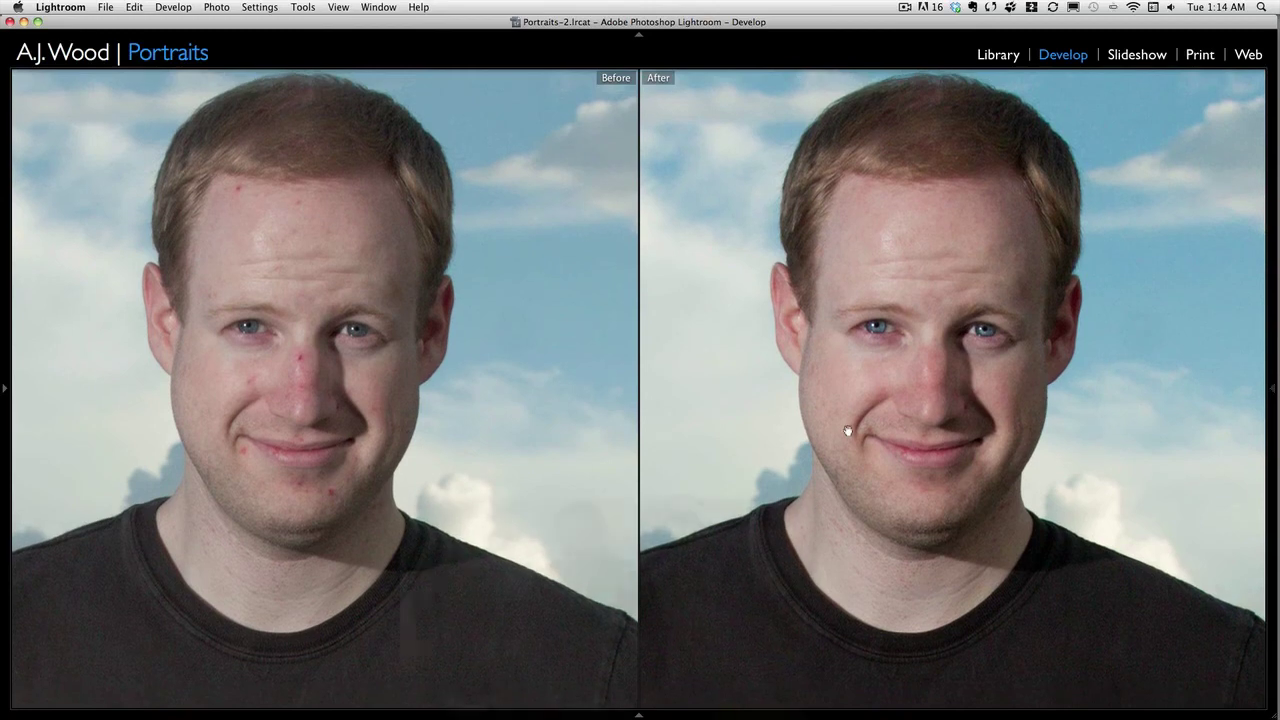